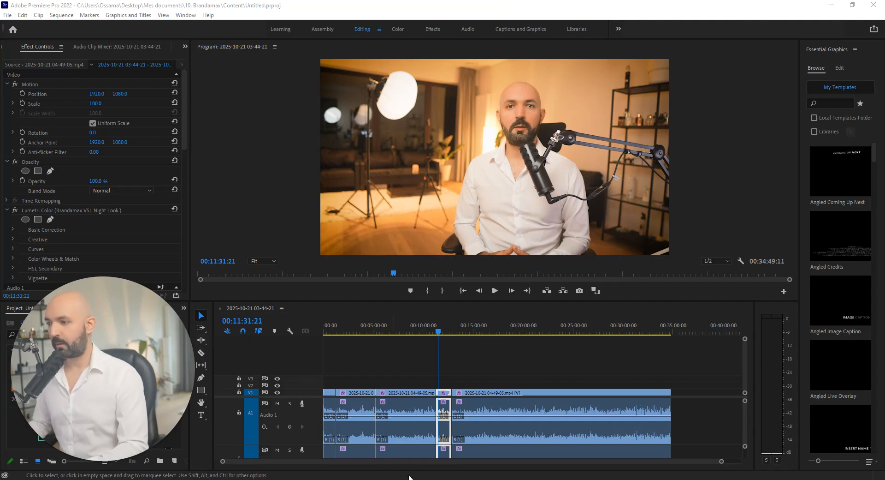
# Unlink the third clip's audio from its video, select each part separately, and return the playhead to the sequence start
pyautogui.click(409, 396)
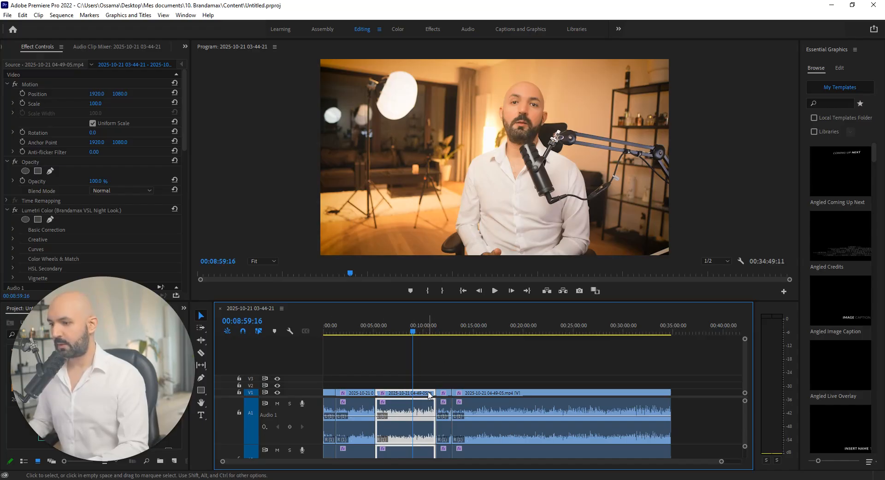
pyautogui.rightClick(420, 398)
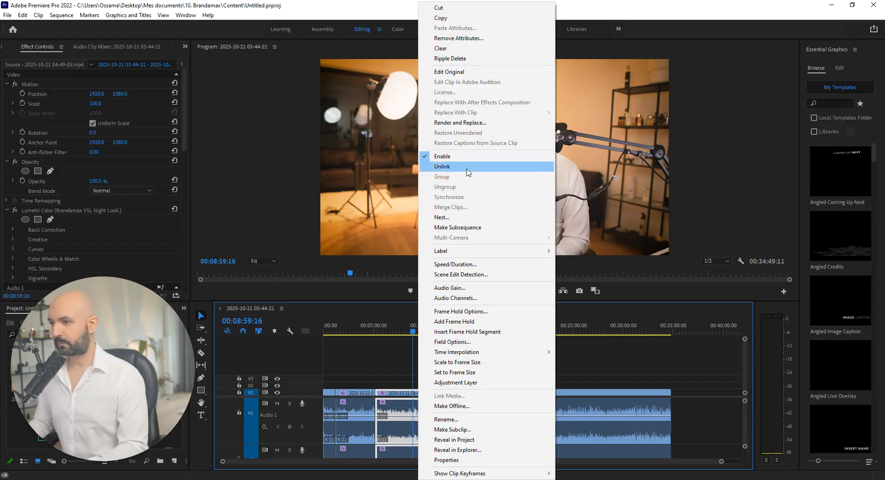
pyautogui.click(468, 167)
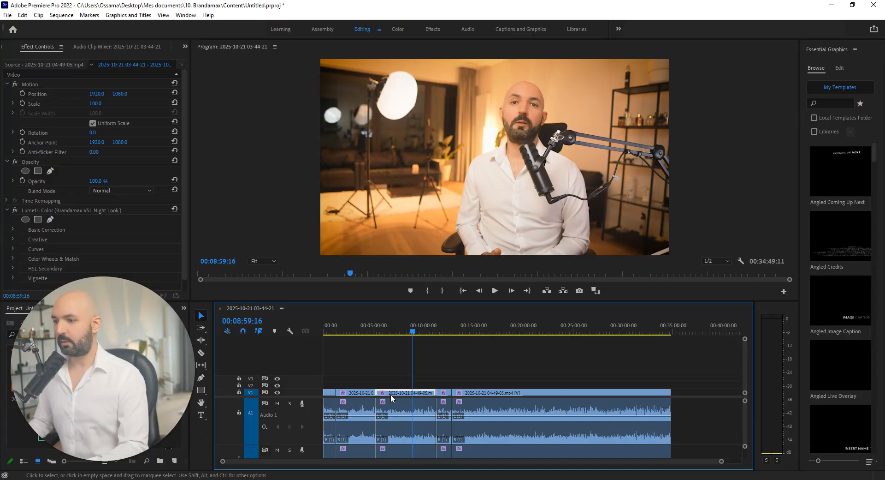
pyautogui.click(397, 409)
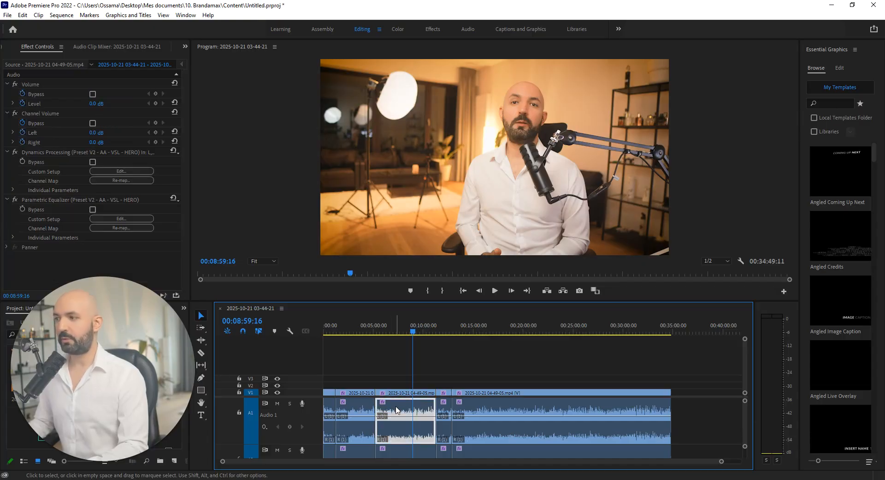
pyautogui.click(400, 393)
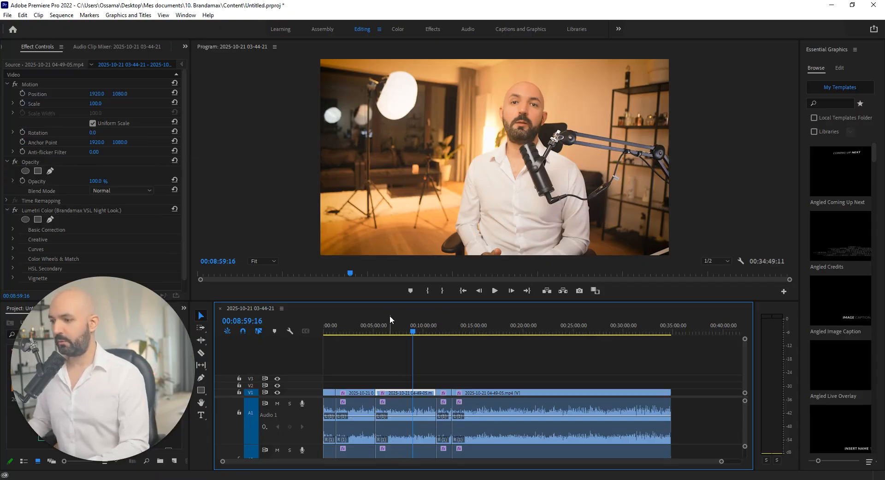
pyautogui.press('Home')
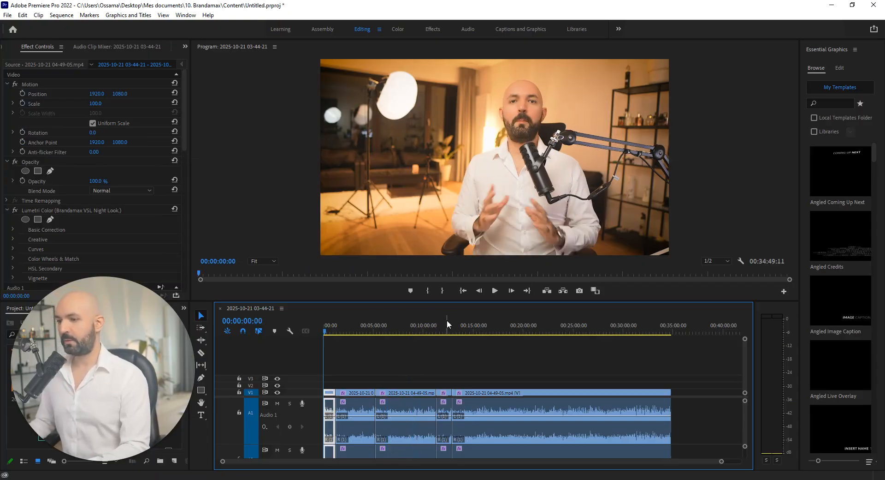
# View the Audio Gain options for the third clip's Audio 1 track and close them without changing anything
pyautogui.click(420, 409)
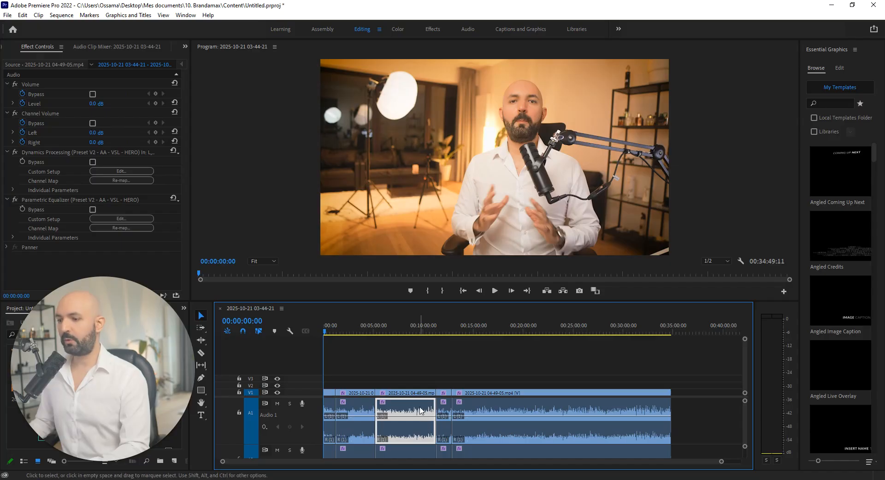
pyautogui.rightClick(427, 411)
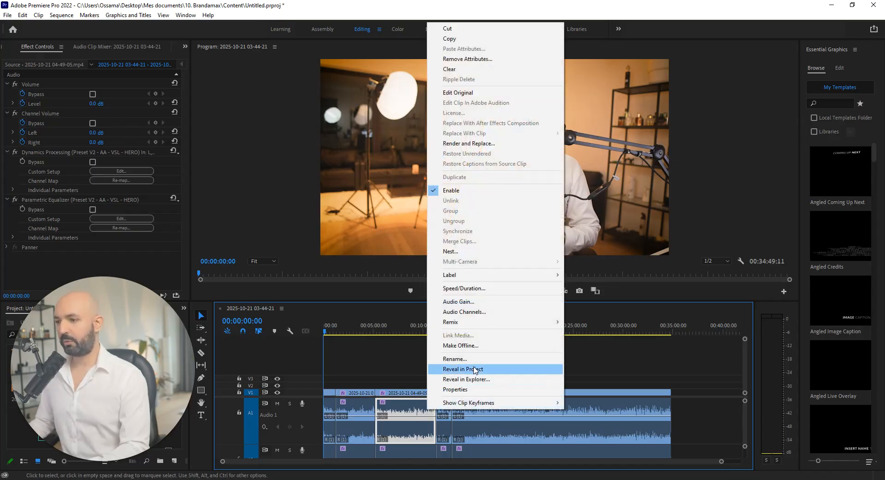
pyautogui.click(475, 301)
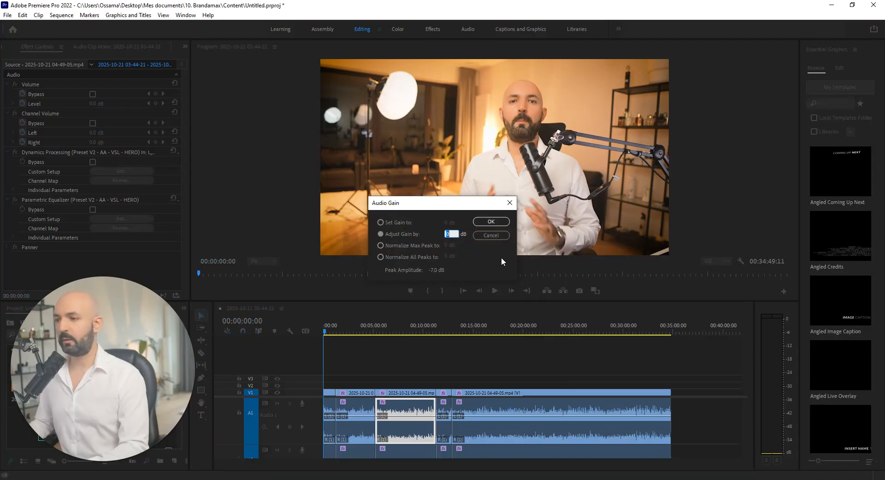
pyautogui.click(492, 235)
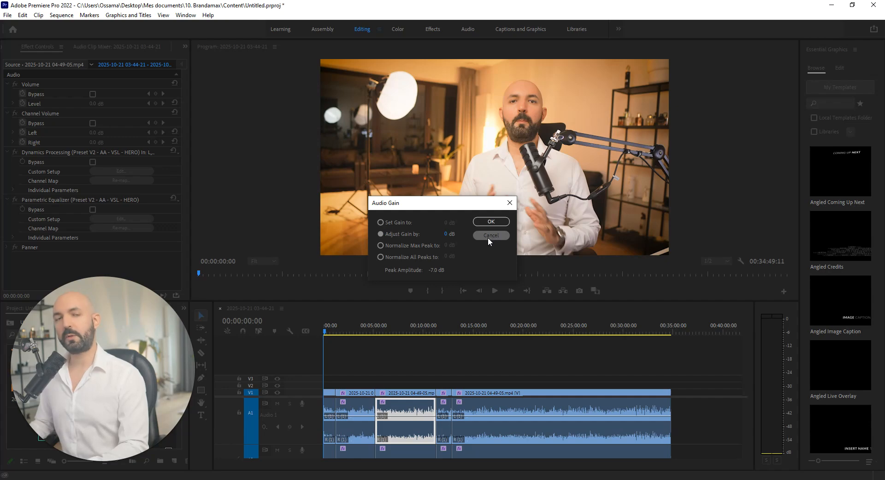
pyautogui.click(488, 236)
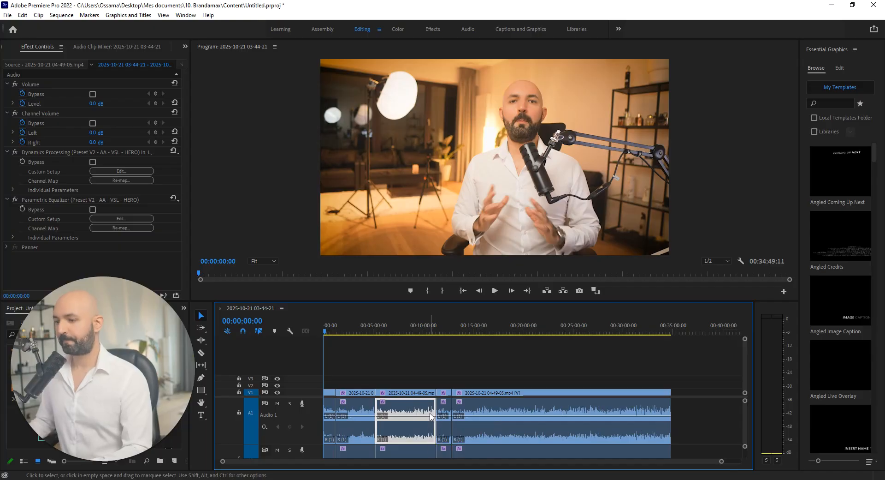
# Deselect the clips and preview the sequence at several points, from near its end back to 00:02:12:24 in the second clip
pyautogui.hotkey('ctrl', 'shift', 'a')
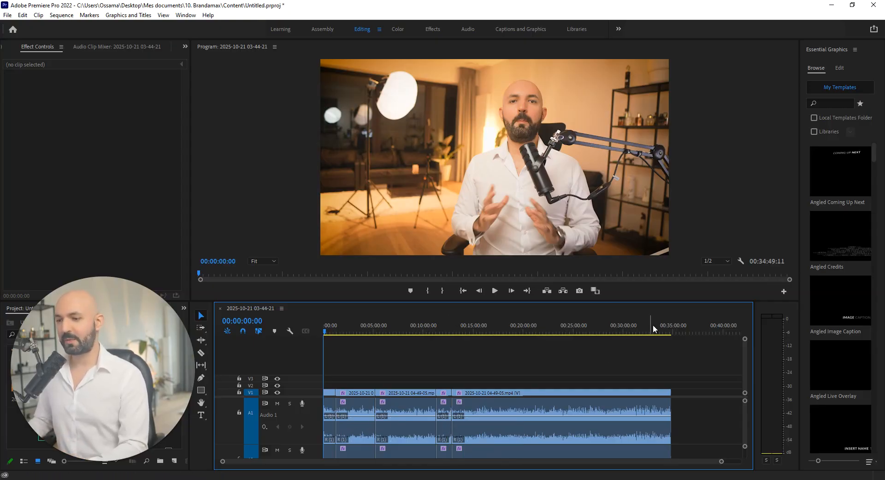
pyautogui.click(670, 325)
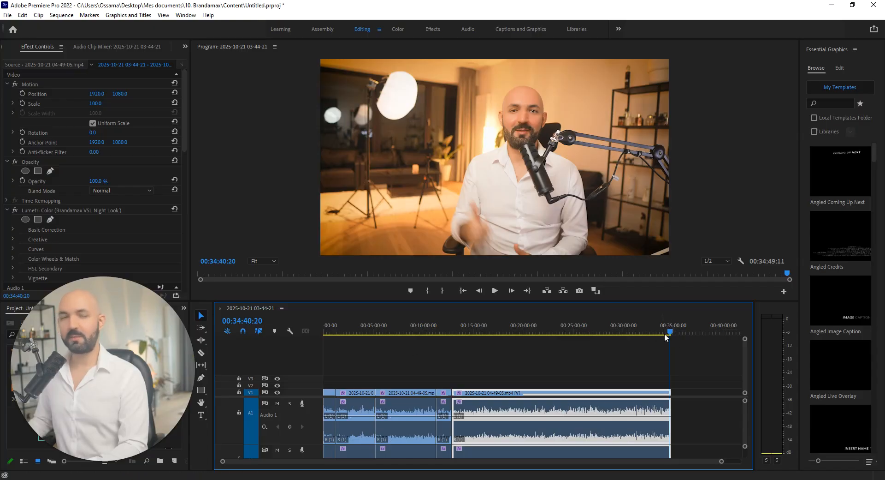
pyautogui.click(424, 325)
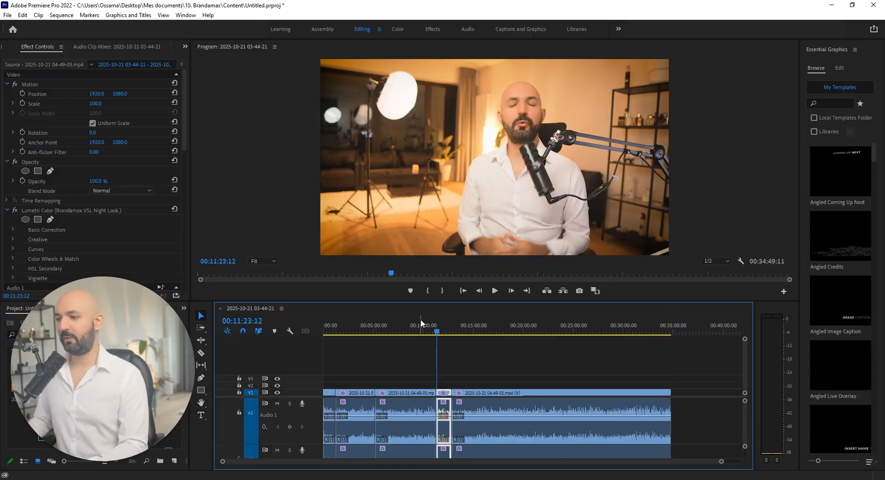
pyautogui.click(530, 325)
pyautogui.click(508, 329)
pyautogui.click(565, 328)
pyautogui.click(386, 328)
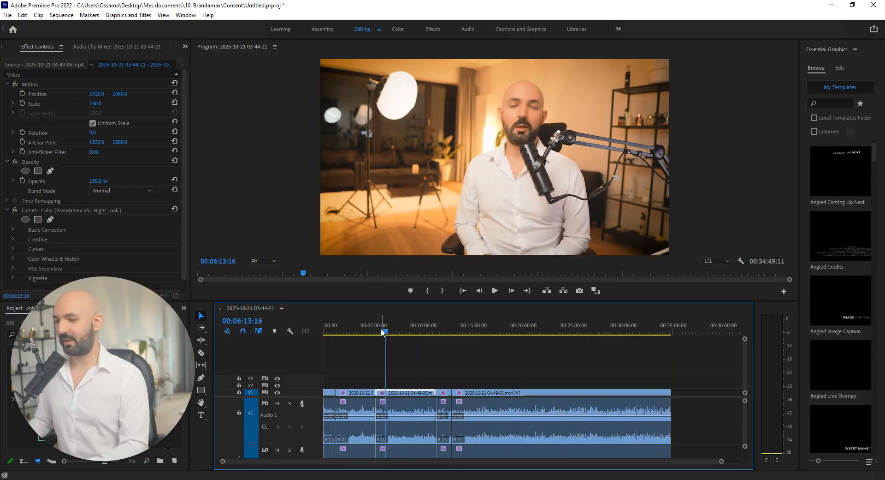
pyautogui.click(370, 329)
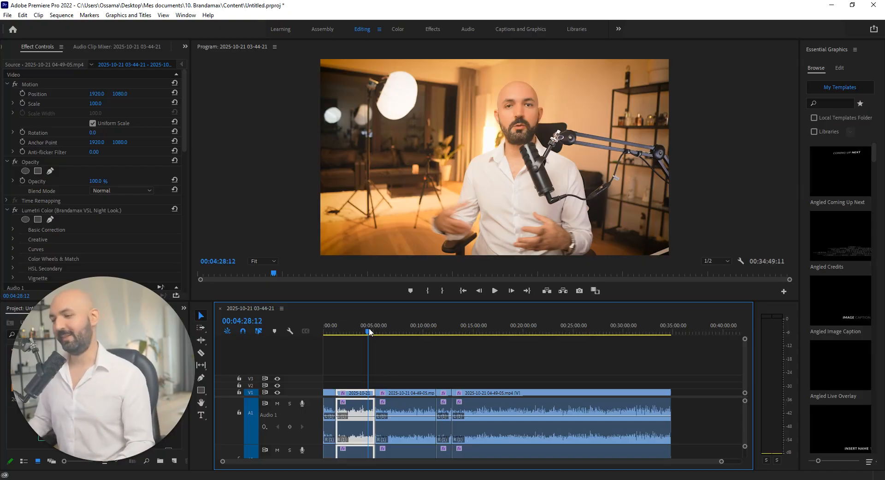
pyautogui.moveTo(370, 331); pyautogui.dragTo(345, 331)
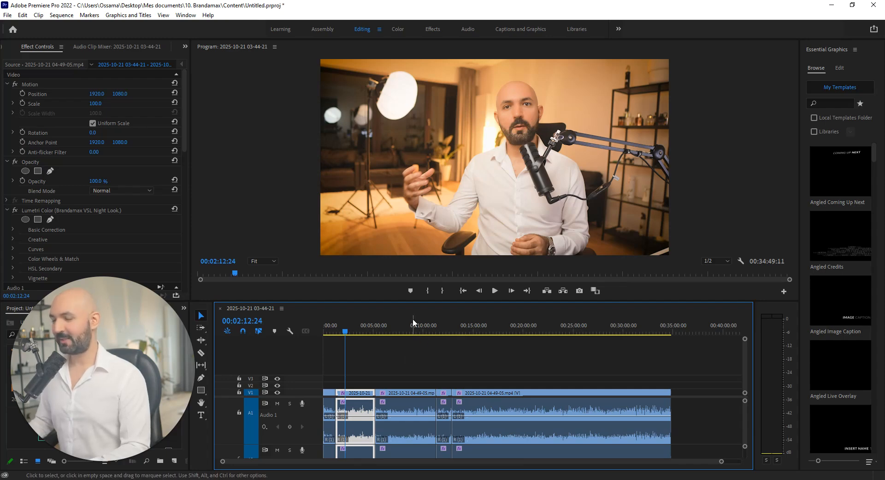
# View the second clip's Lumetri settings in the Color workspace, and return to the Editing workspace
pyautogui.click(410, 424)
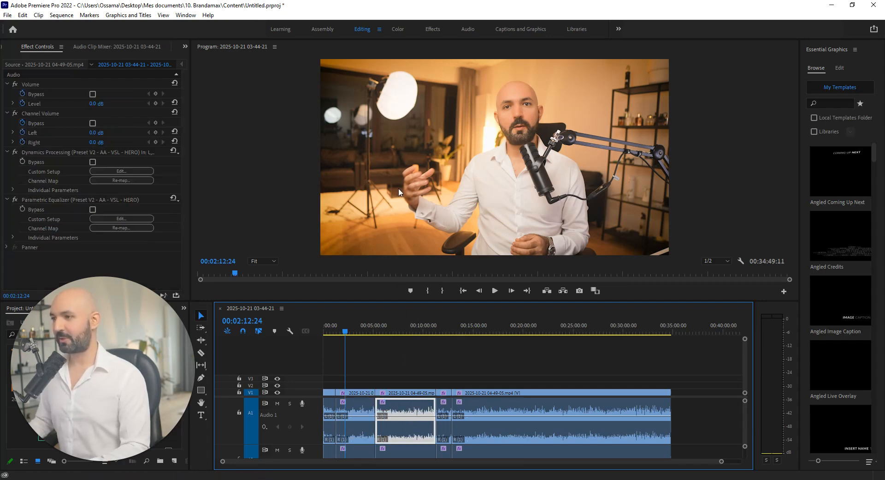
pyautogui.click(396, 29)
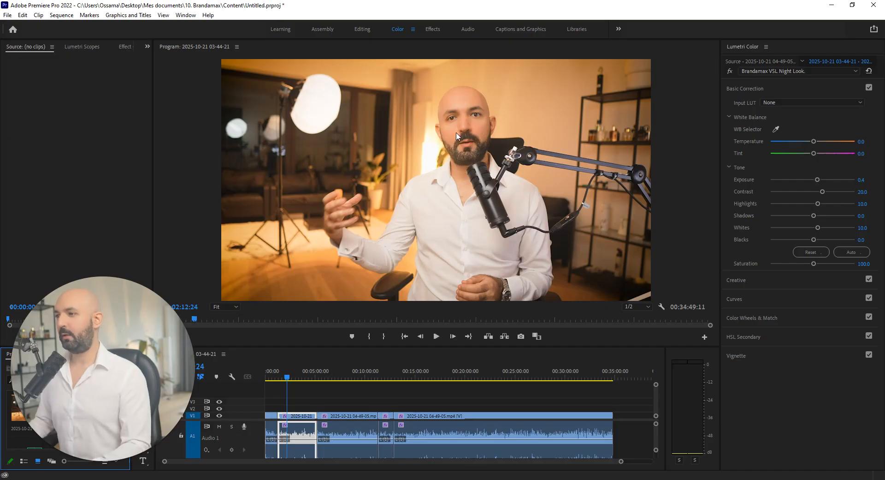
pyautogui.click(358, 29)
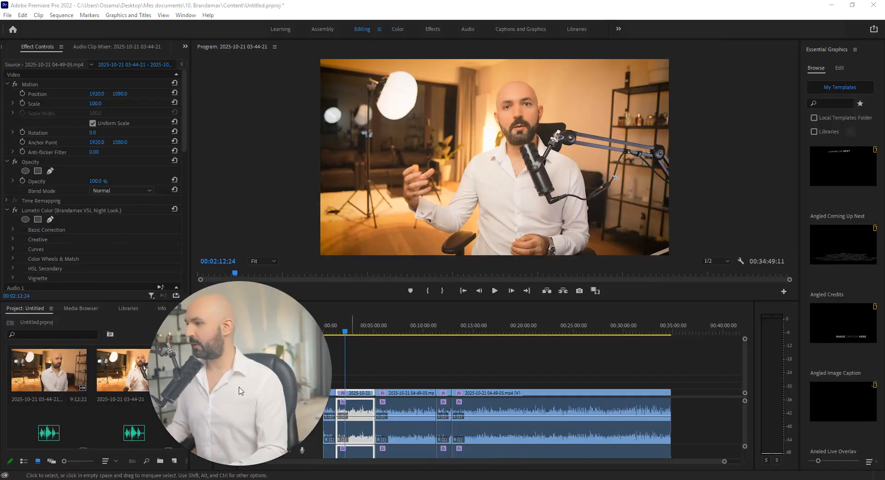
# Examine the Dynamics Processing and Parametric Equalizer effects applied to the second clip's Audio 1 and Audio 2
pyautogui.click(184, 211)
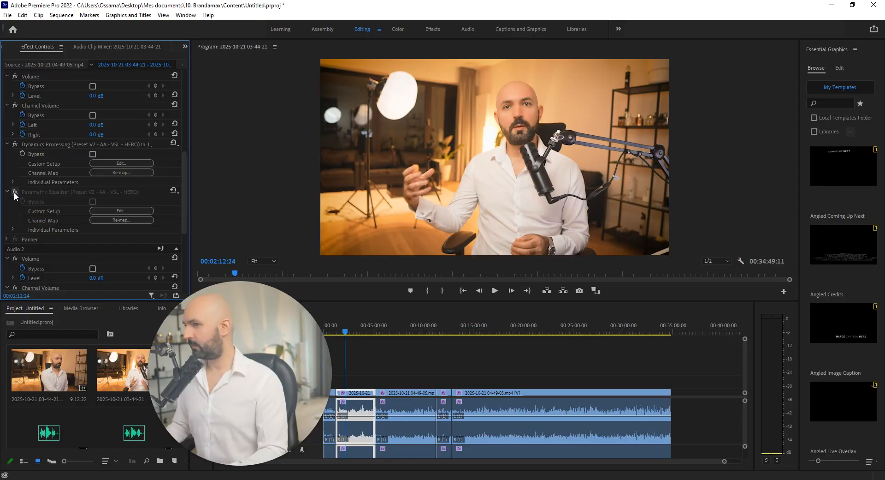
pyautogui.scroll(-2, 14, 190)
pyautogui.scroll(3, 14, 189)
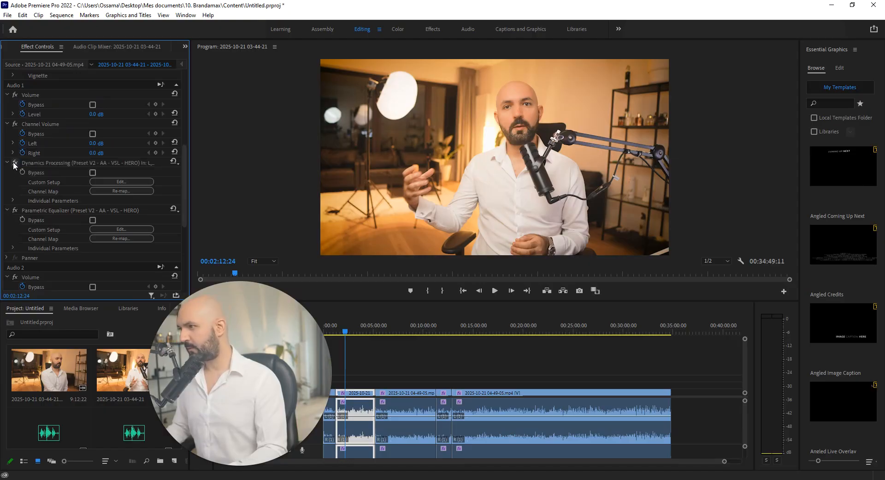
pyautogui.scroll(6, 14, 166)
pyautogui.scroll(-15, 14, 166)
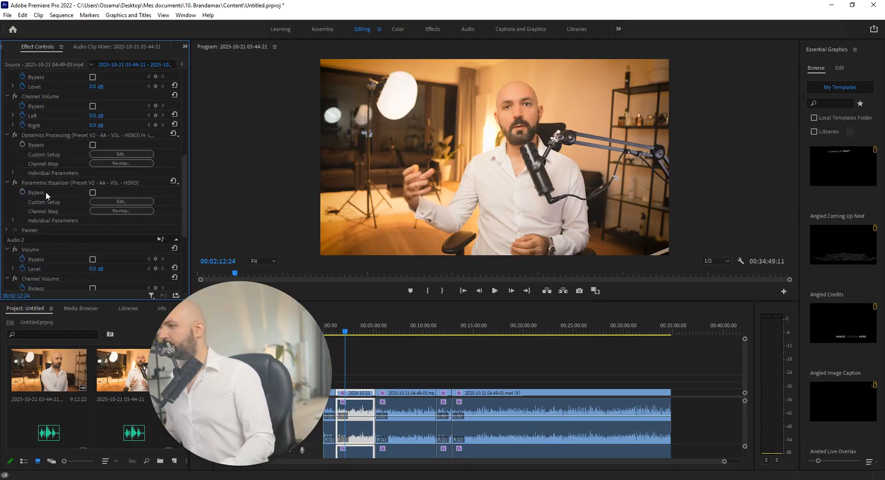
pyautogui.scroll(-3, 62, 220)
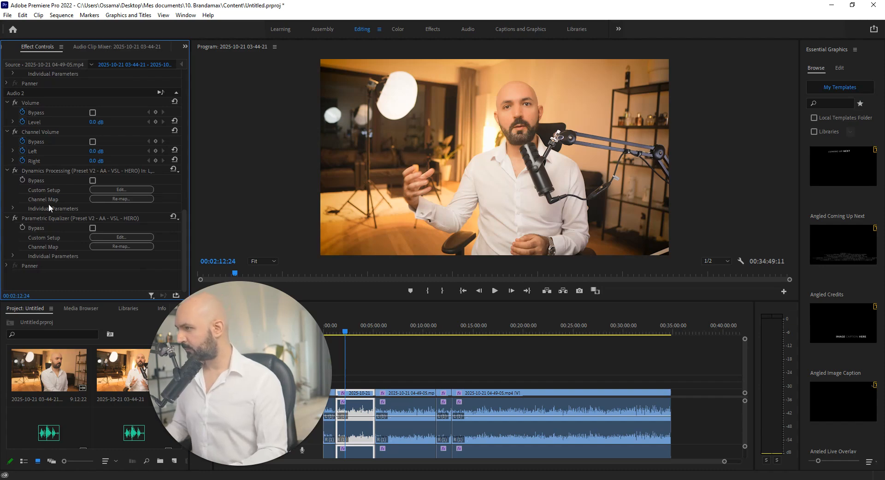
pyautogui.scroll(12, 49, 204)
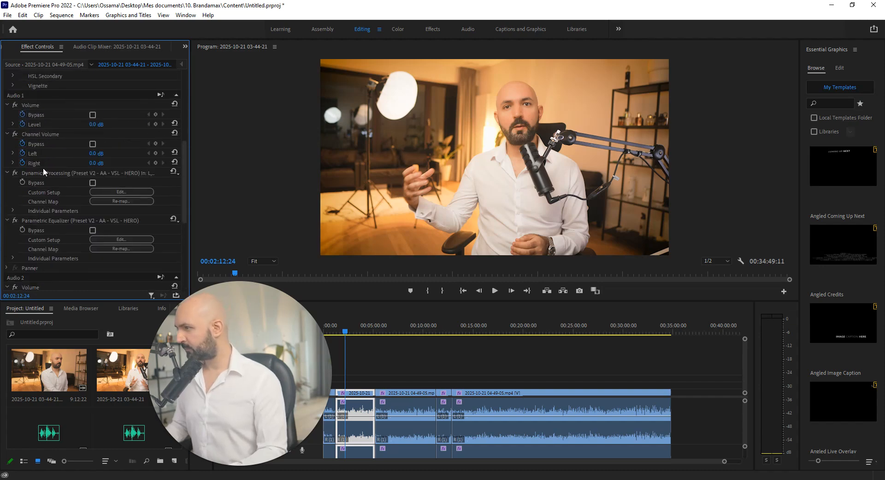
pyautogui.scroll(-7, 58, 249)
pyautogui.click(42, 245)
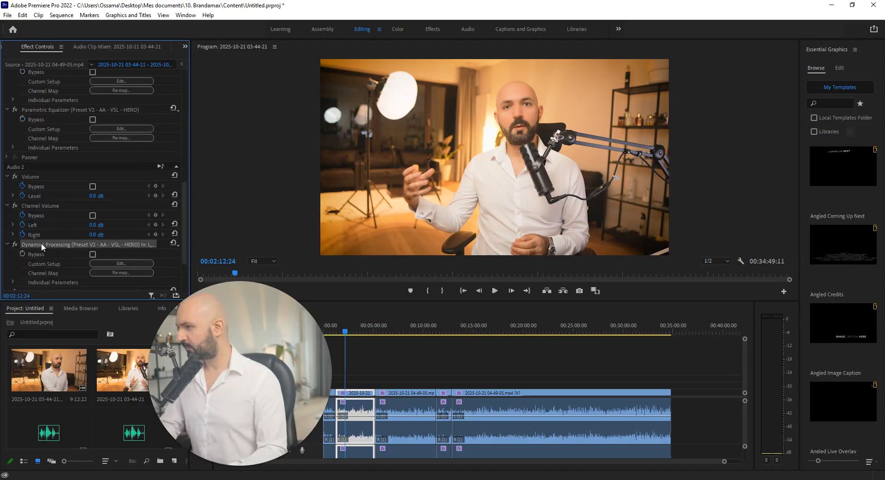
pyautogui.scroll(-3, 47, 233)
pyautogui.scroll(10, 47, 195)
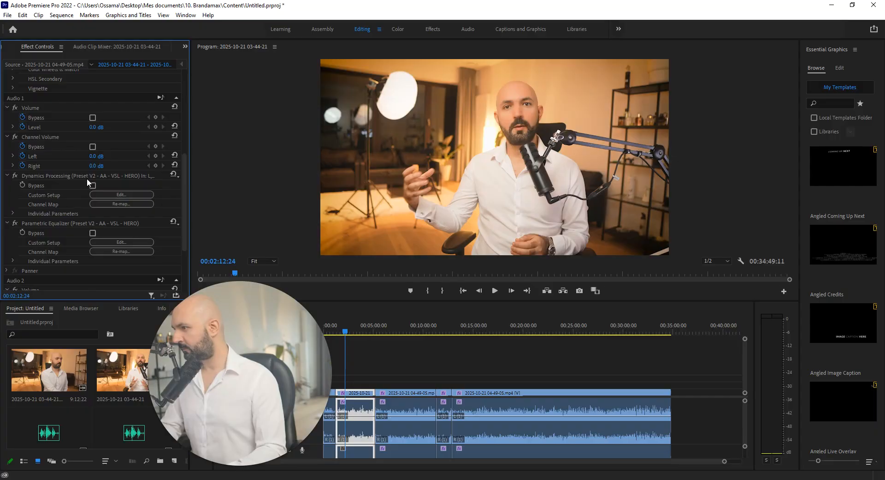
pyautogui.scroll(-1, 87, 182)
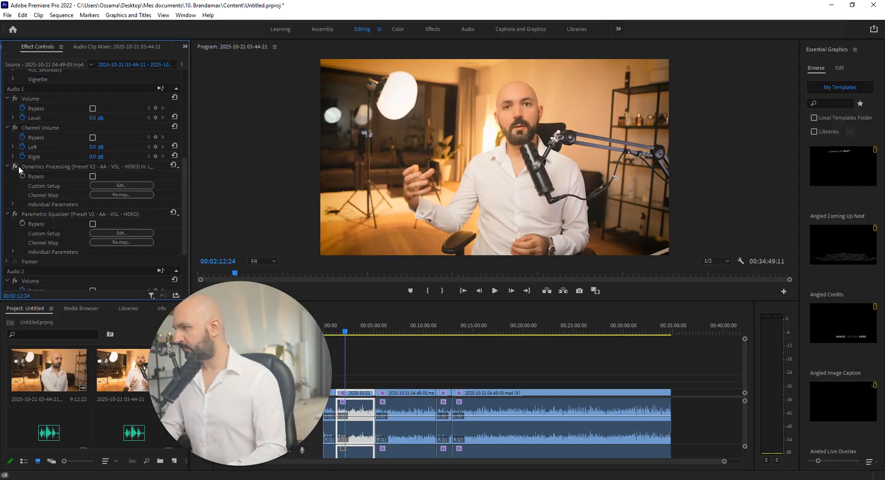
pyautogui.scroll(-1, 18, 166)
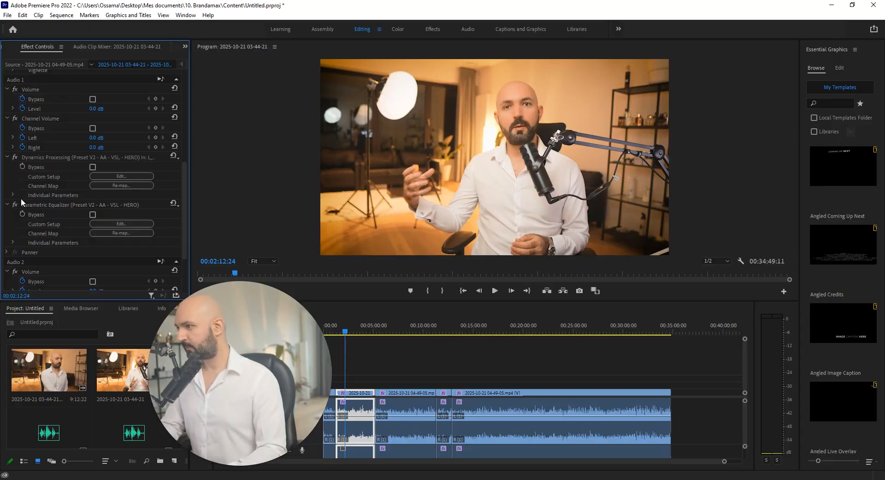
# Turn the second clip's Brandamax VSL Night Look Lumetri effect off and on again to compare the picture
pyautogui.scroll(7, 36, 162)
pyautogui.scroll(15, 44, 156)
pyautogui.scroll(-5, 187, 187)
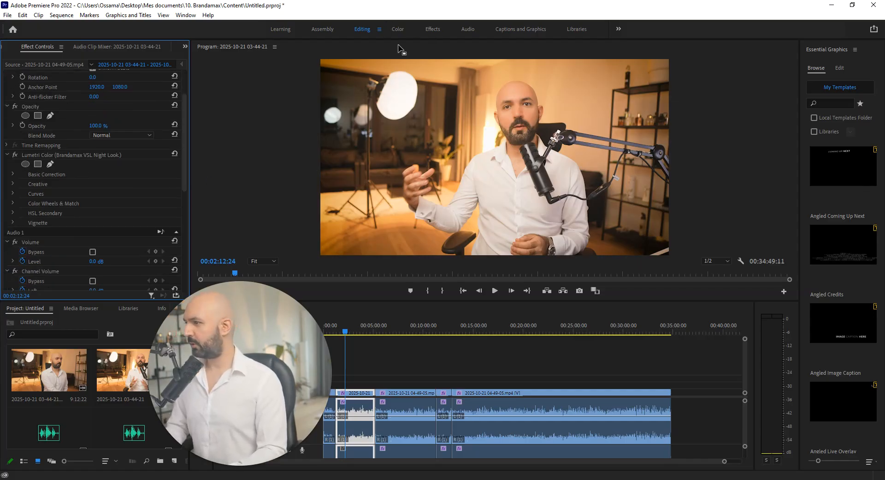
pyautogui.scroll(6, 115, 145)
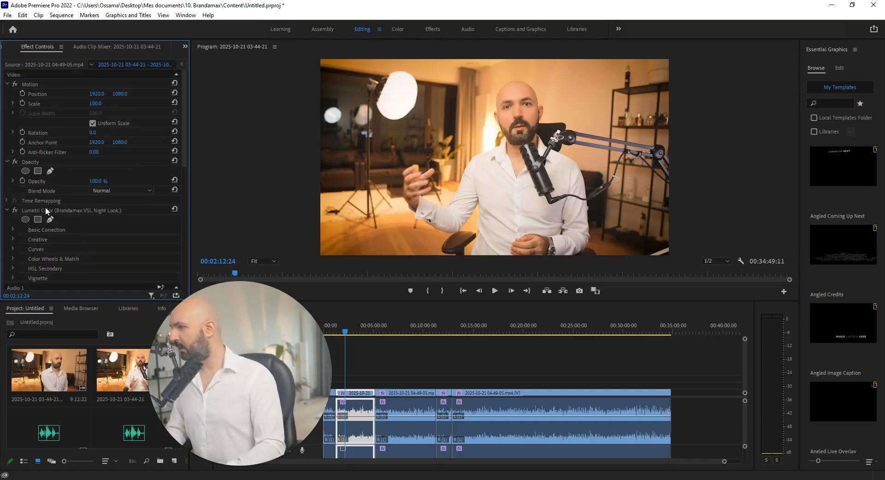
pyautogui.click(15, 211)
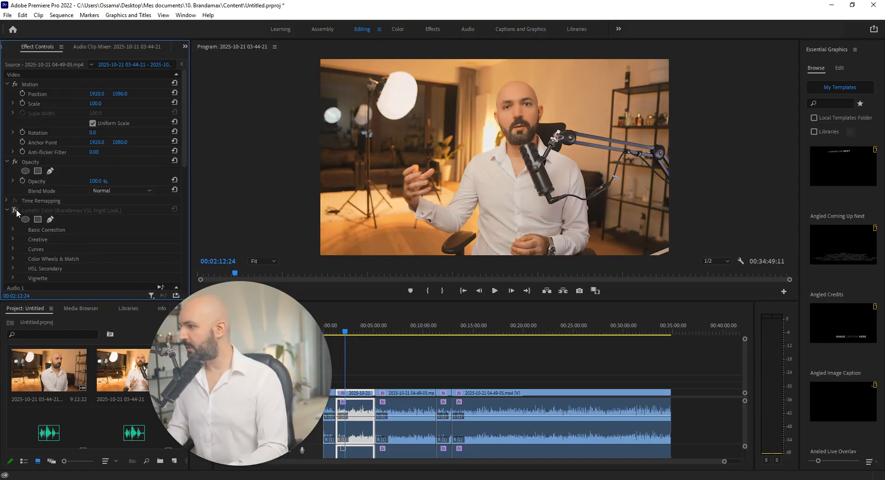
pyautogui.click(15, 210)
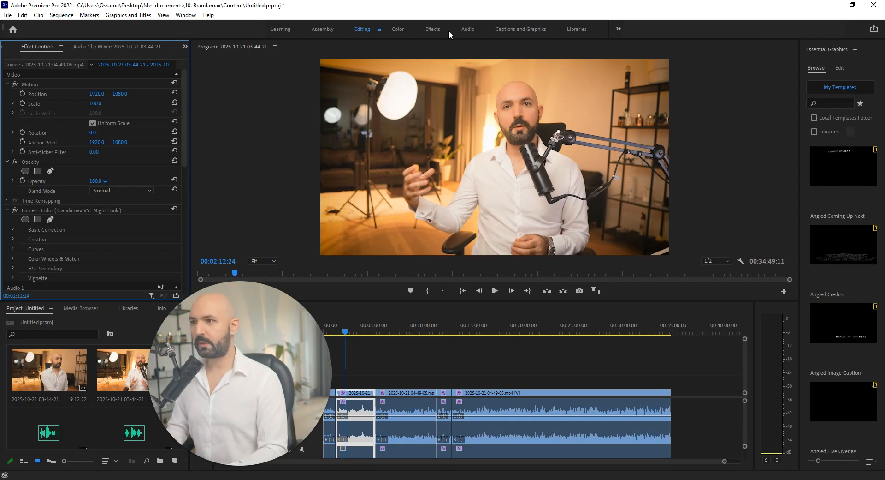
# View the second clip's Lumetri settings in the Color workspace, with the list of effects applied to it
pyautogui.click(392, 32)
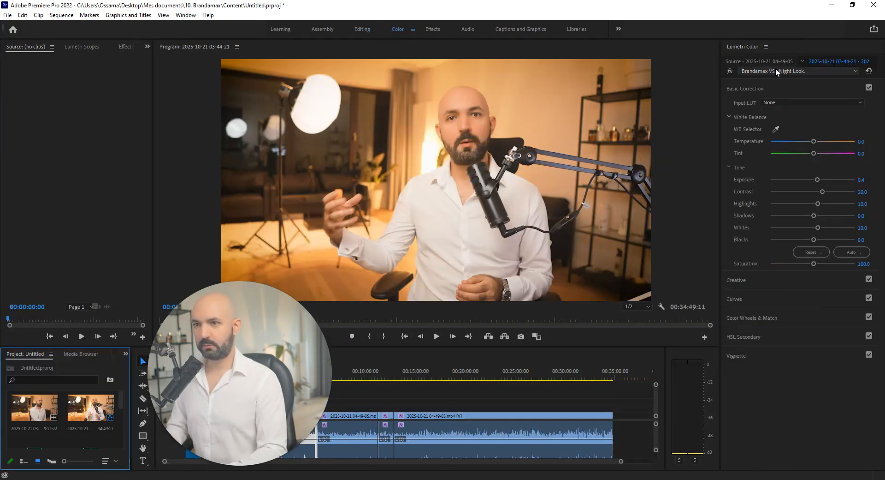
pyautogui.click(850, 71)
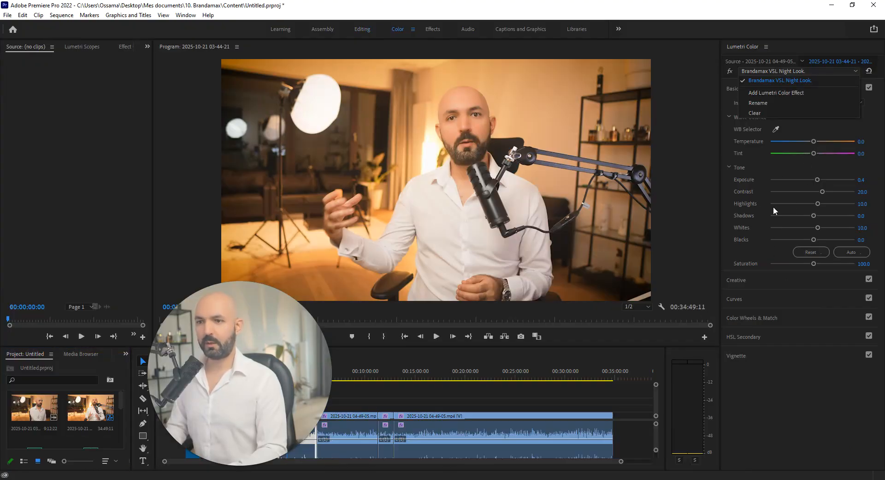
pyautogui.click(793, 221)
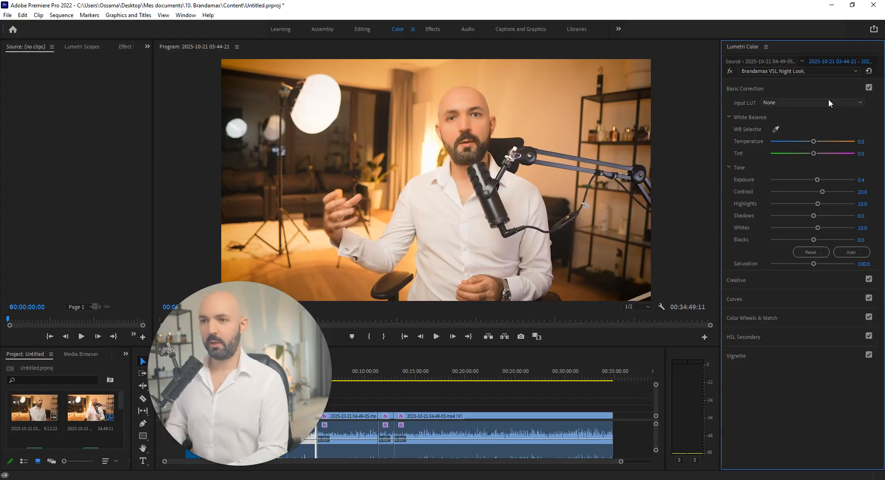
pyautogui.click(820, 72)
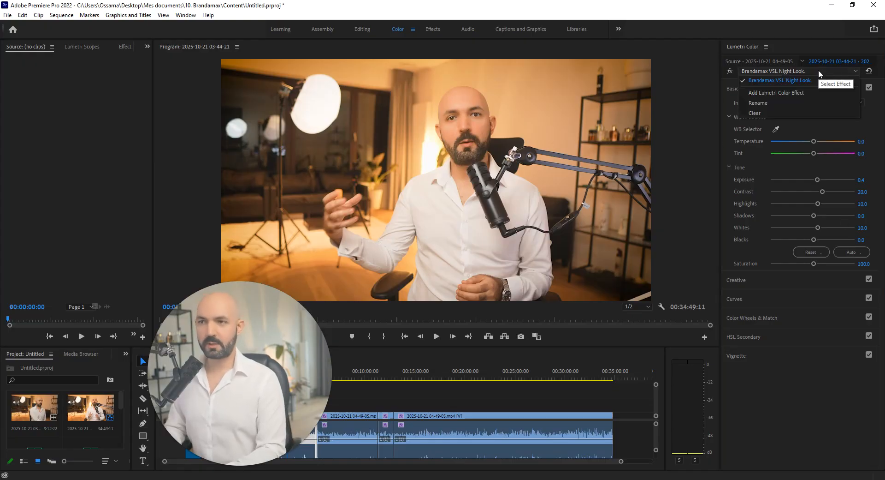
pyautogui.click(768, 11)
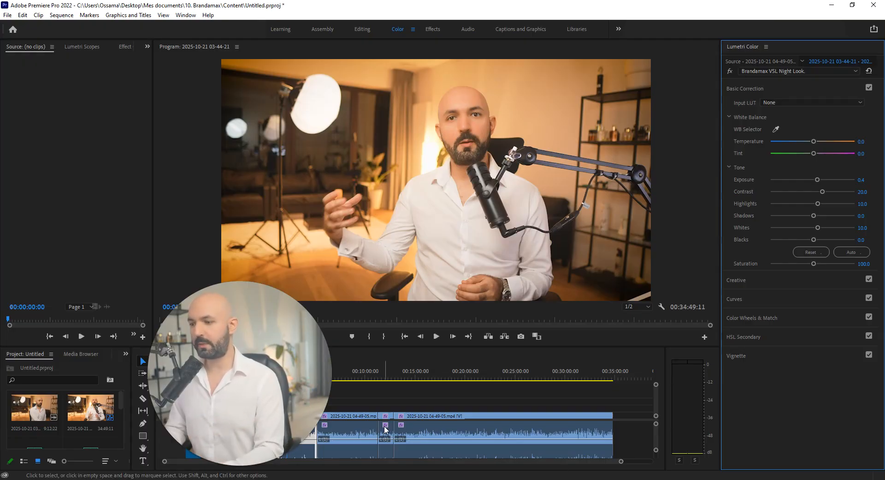
# Return to the Editing workspace and delete the Brandamax VSL Night Look Lumetri effect from the second clip
pyautogui.click(368, 30)
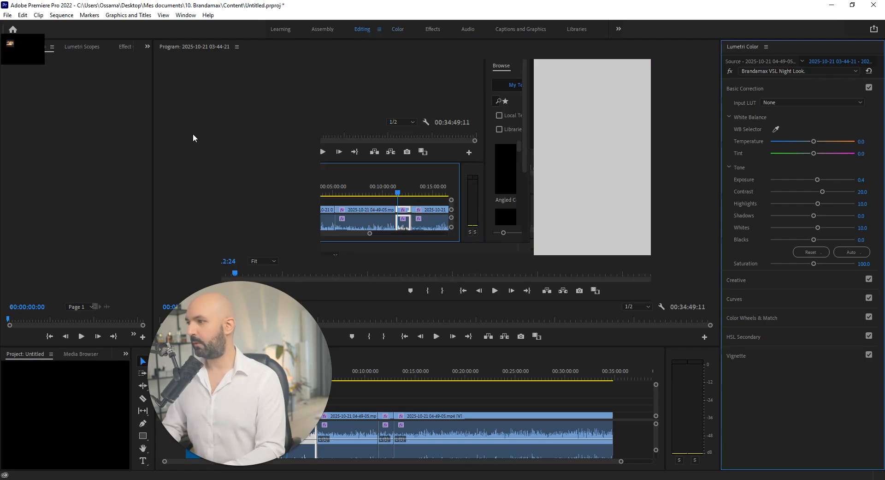
pyautogui.click(34, 210)
pyautogui.press('Delete')
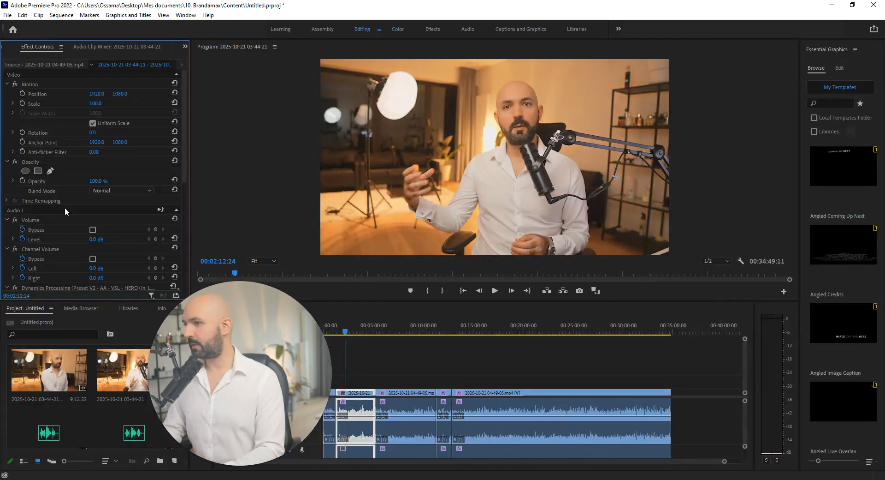
# Find the Brandamax VSL Night Look preset under CCP ANIMATIONS 2.0 in the Effects workspace
pyautogui.click(397, 30)
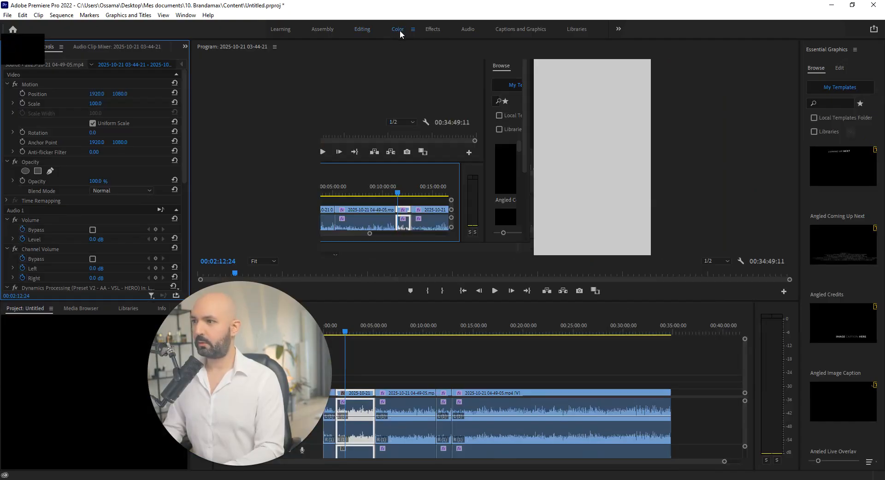
pyautogui.click(426, 29)
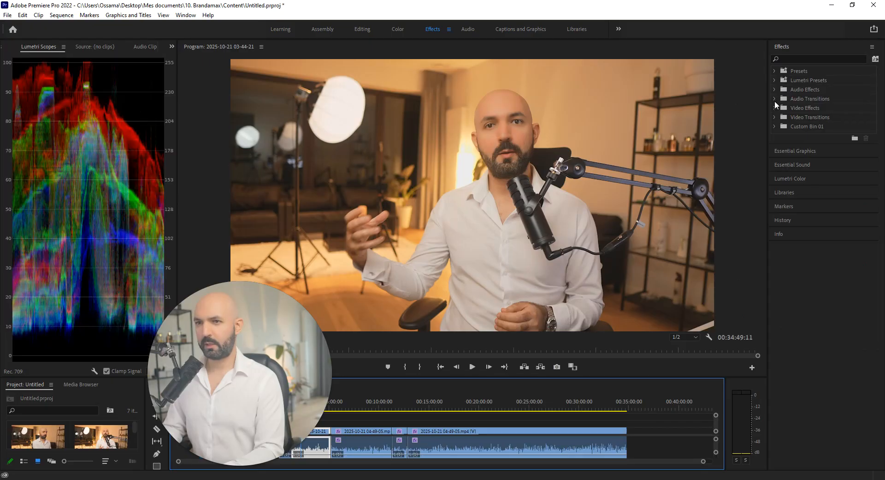
pyautogui.click(774, 71)
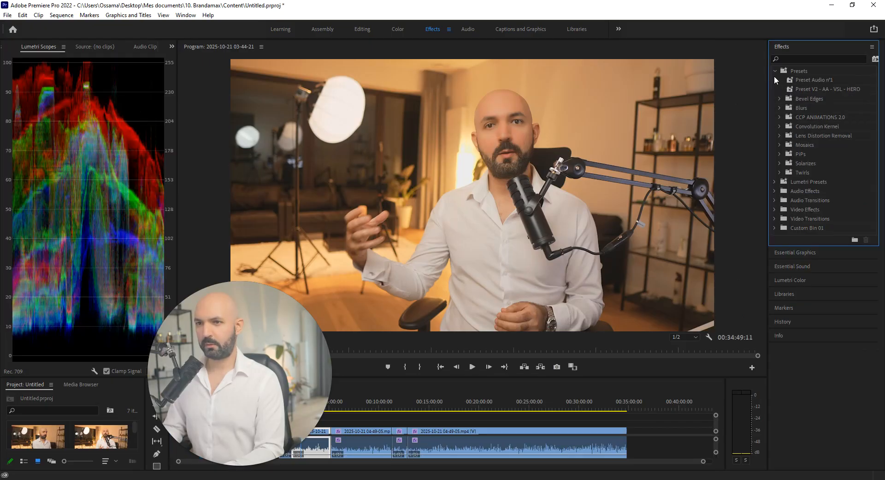
pyautogui.click(780, 117)
pyautogui.click(815, 146)
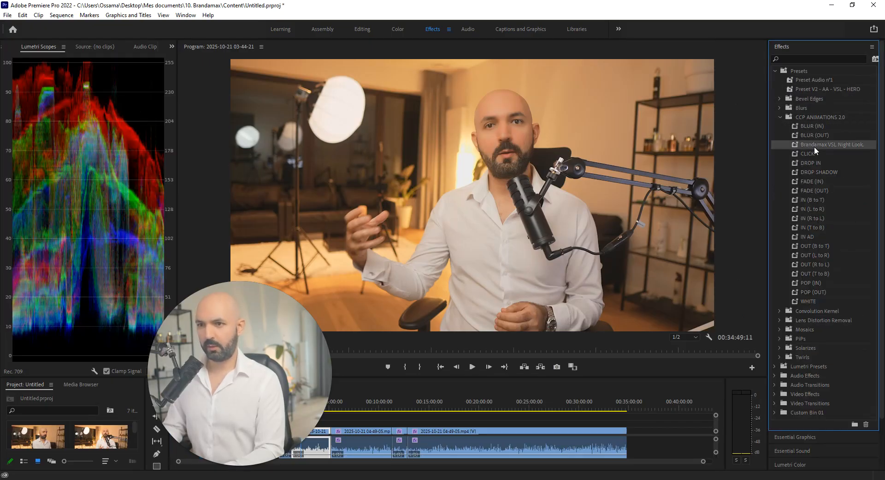
pyautogui.moveTo(815, 145); pyautogui.dragTo(324, 431)
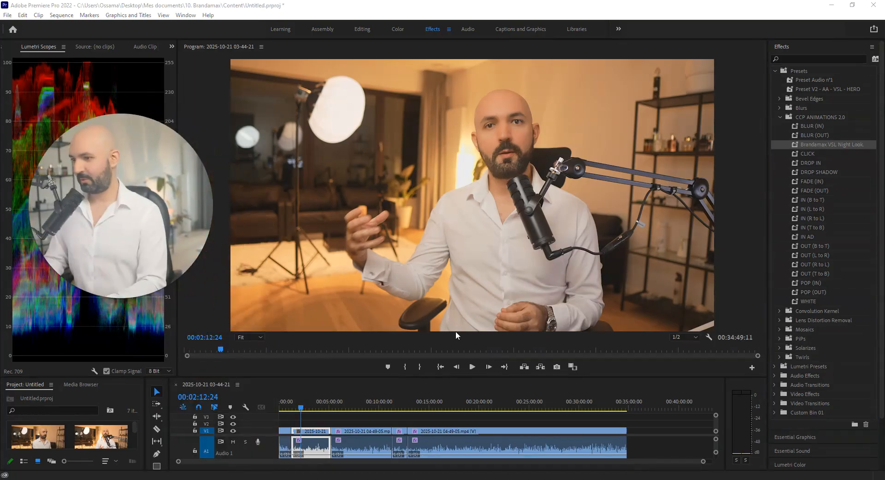
# Group all clips in the sequence and apply the Brandamax VSL Night Look preset to them
pyautogui.moveTo(639, 424); pyautogui.dragTo(169, 465)
pyautogui.rightClick(436, 431)
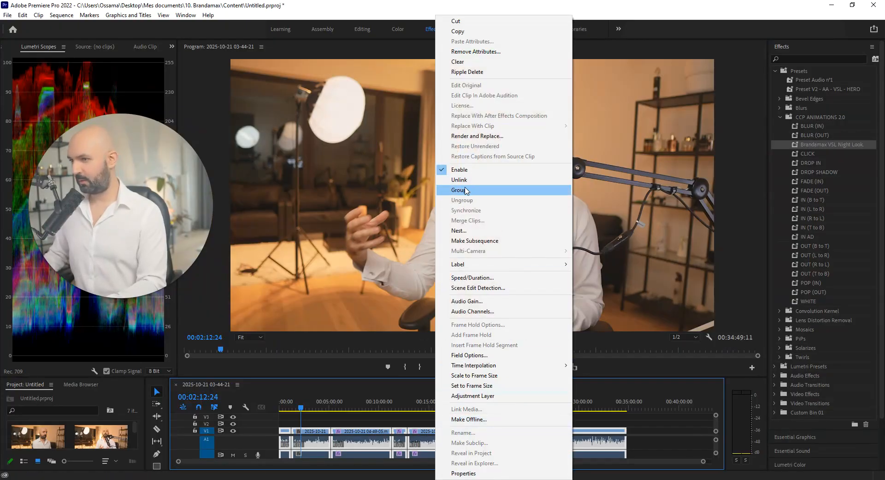
pyautogui.click(478, 180)
pyautogui.moveTo(812, 145); pyautogui.dragTo(316, 433)
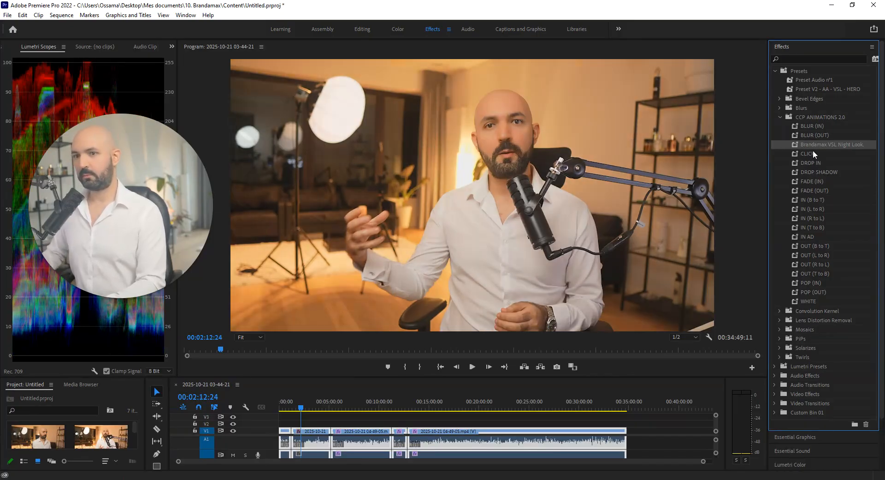
pyautogui.moveTo(482, 354); pyautogui.dragTo(357, 433)
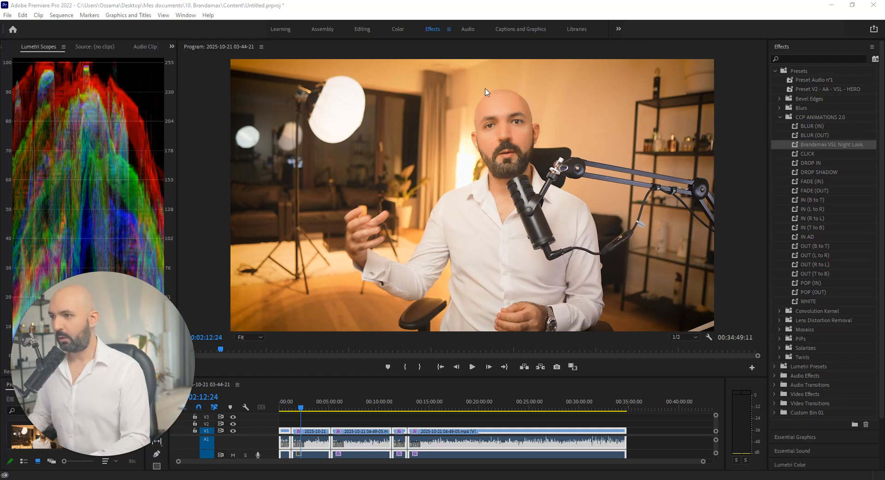
# In the Editing workspace, deselect all clips and split the second clip at 00:02:12:24 and about 00:02:16
pyautogui.click(362, 29)
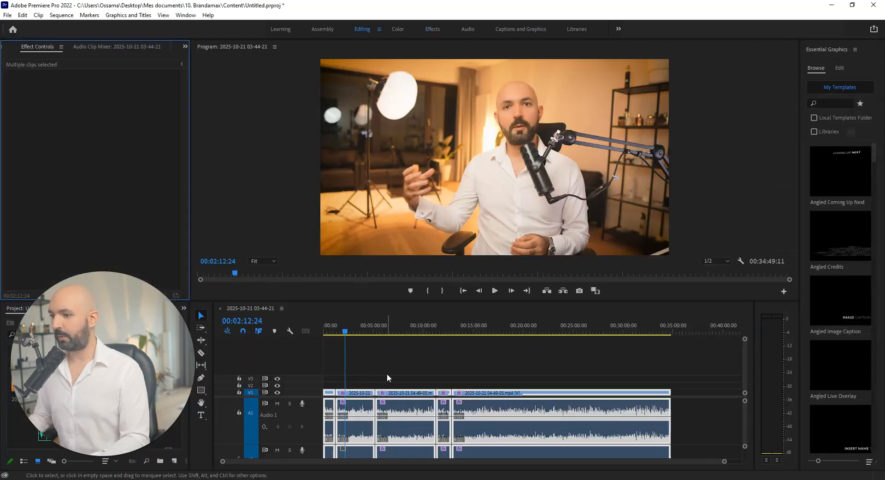
pyautogui.click(383, 376)
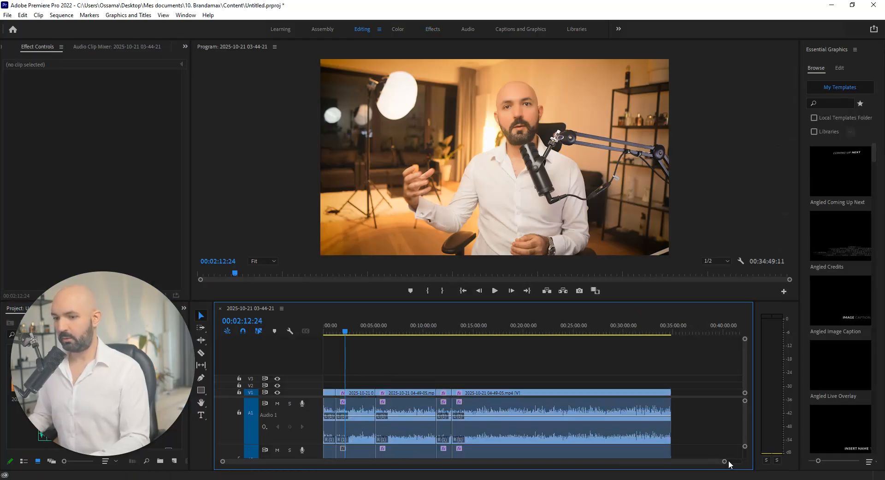
pyautogui.moveTo(725, 460); pyautogui.dragTo(645, 471)
pyautogui.press('=')
pyautogui.press('=')
pyautogui.press('=')
pyautogui.press('=')
pyautogui.press('=')
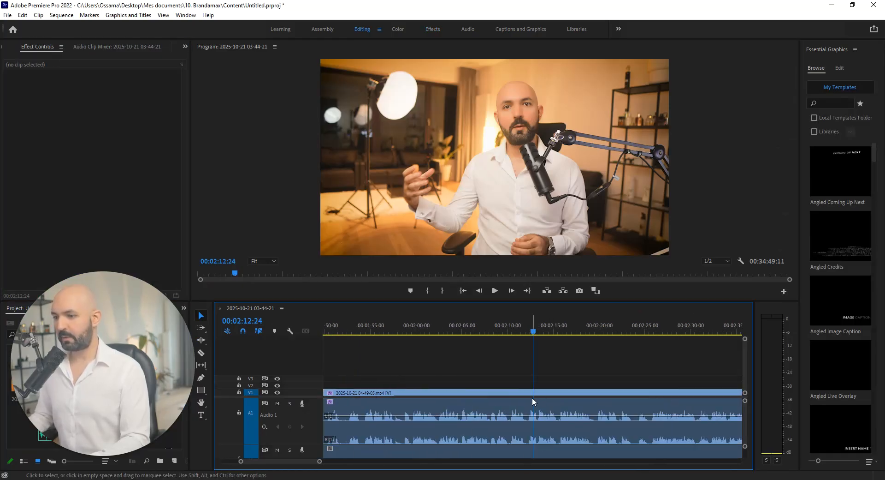
pyautogui.press('c')
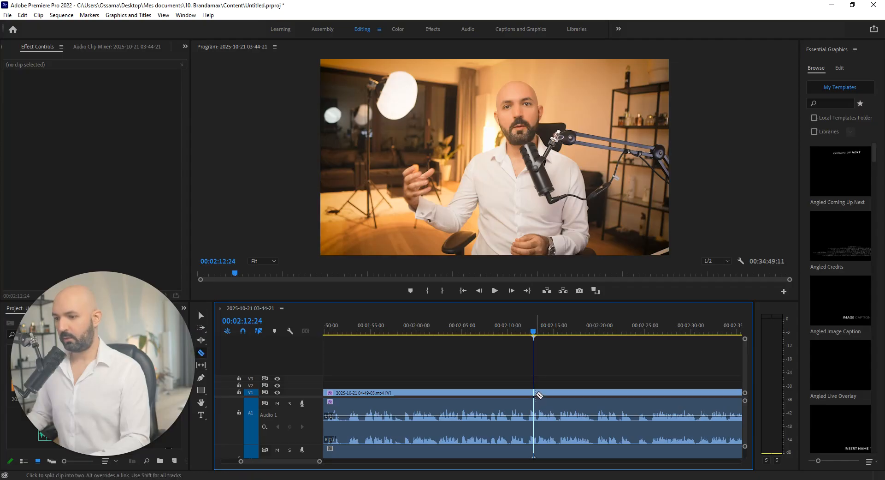
pyautogui.click(536, 394)
pyautogui.press('v')
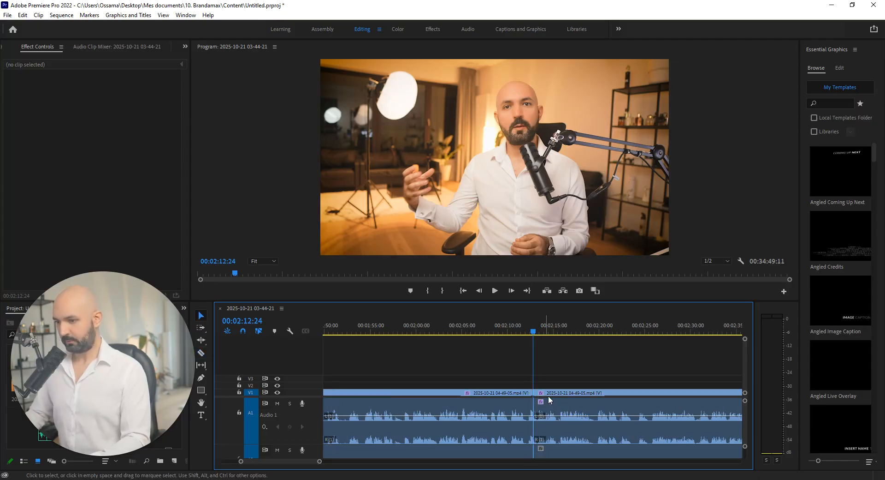
pyautogui.press('c')
pyautogui.click(567, 395)
pyautogui.press('v')
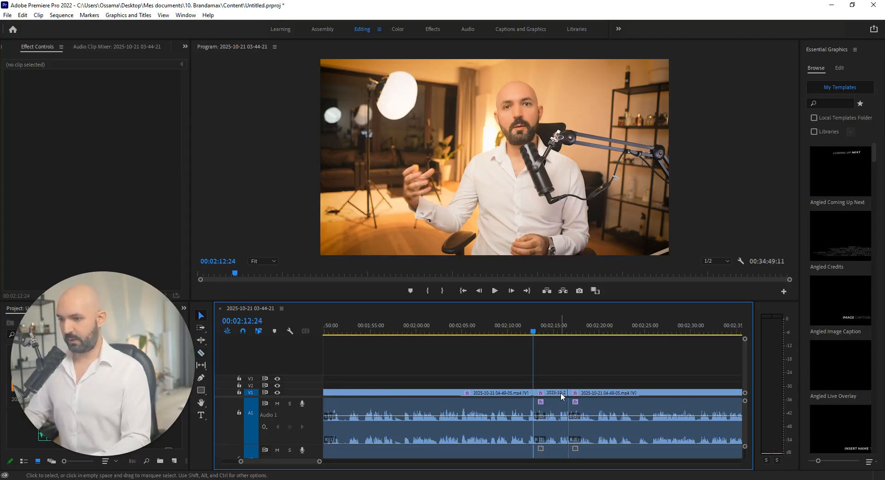
# Try to unlink all clips and delete the short segment between the two cuts
pyautogui.hotkey('ctrl', 'a')
pyautogui.rightClick(563, 394)
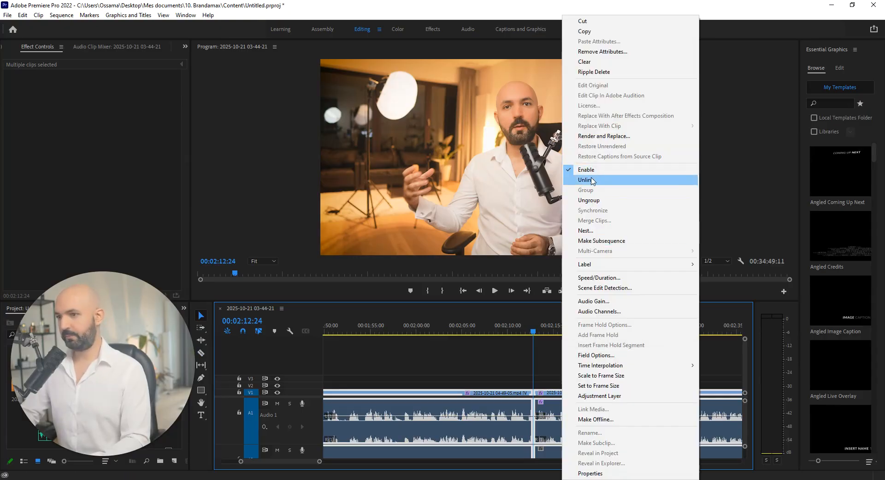
pyautogui.click(576, 175)
pyautogui.press('Delete')
pyautogui.click(553, 408)
pyautogui.press('Delete')
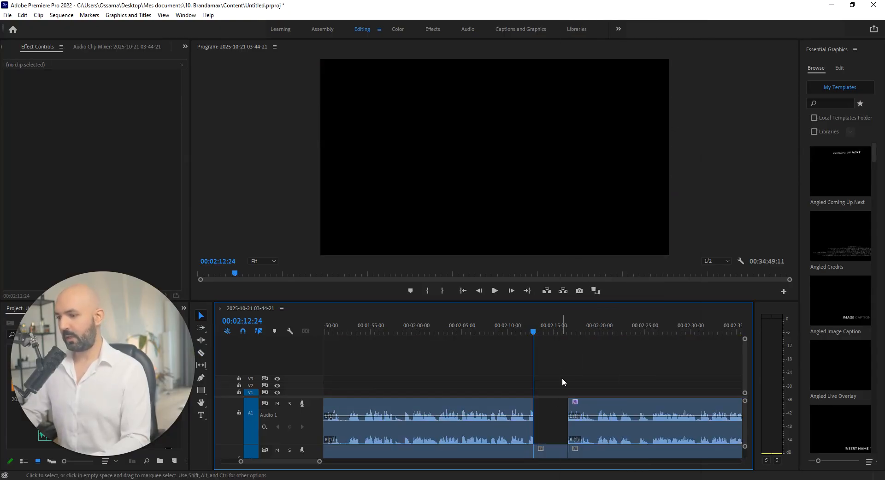
# Undo the deletions and both cuts in the second clip, and move the playhead to 00:02:10:20
pyautogui.hotkey('ctrl', 'z')
pyautogui.hotkey('ctrl', 'z')
pyautogui.hotkey('ctrl', 'z')
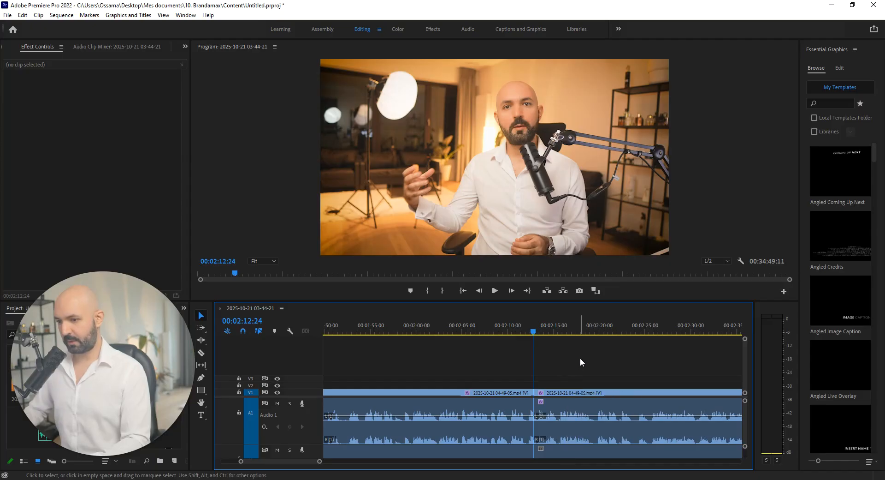
pyautogui.click(515, 333)
pyautogui.hotkey('ctrl', 'z')
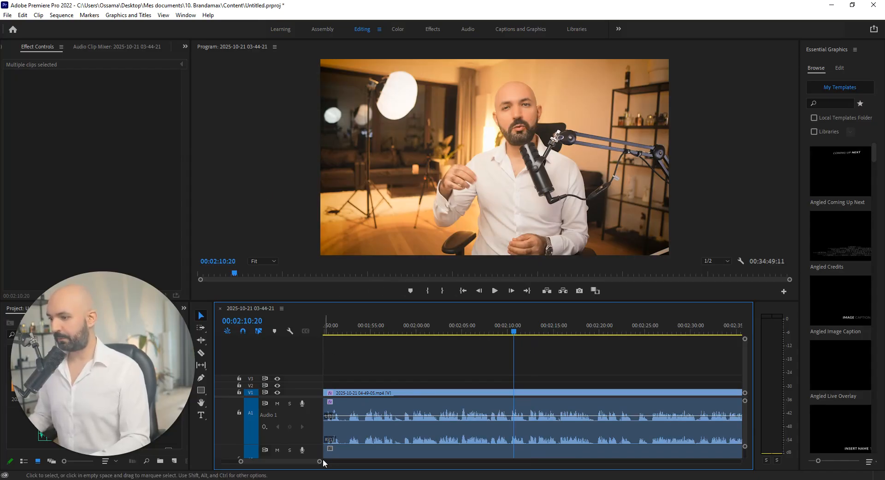
# Show the sequence's first seven minutes with Audio 1 and Audio 2, and preview several points, including 00:02:39:15, 00:03:23:26 and 00:02:27:28
pyautogui.moveTo(319, 460); pyautogui.dragTo(415, 465)
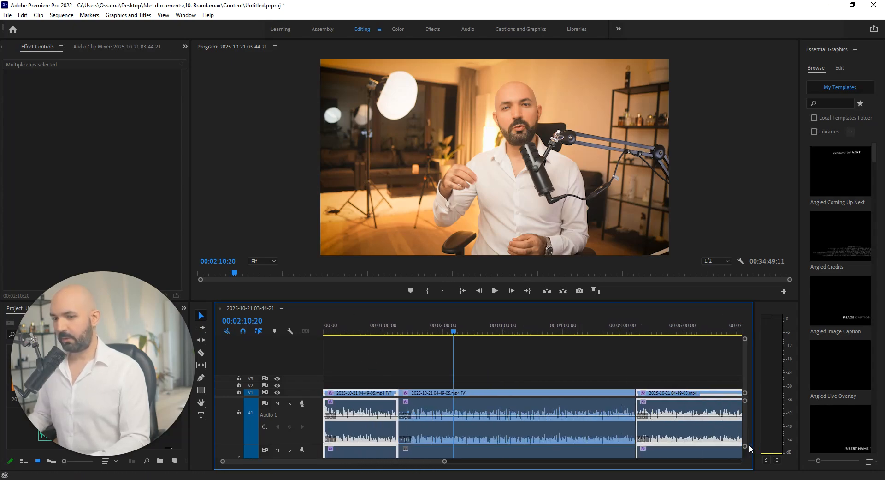
pyautogui.moveTo(746, 446); pyautogui.dragTo(748, 454)
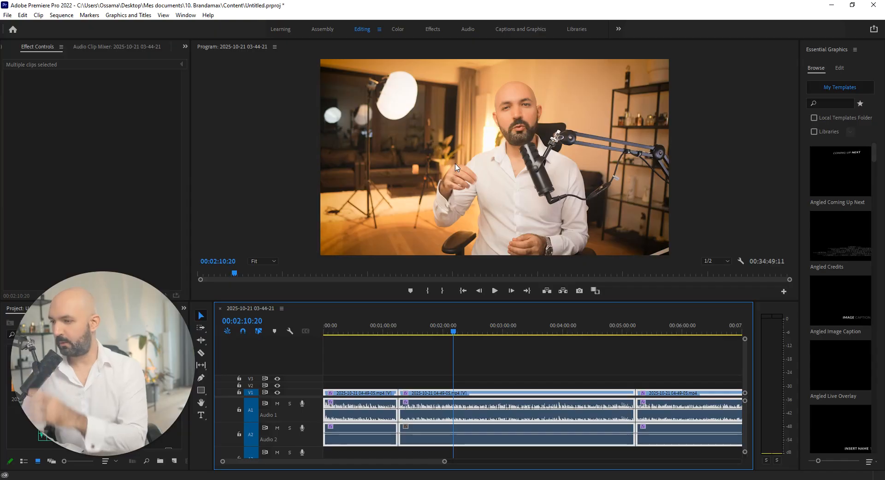
pyautogui.click(361, 326)
pyautogui.click(636, 329)
pyautogui.click(569, 327)
pyautogui.click(483, 327)
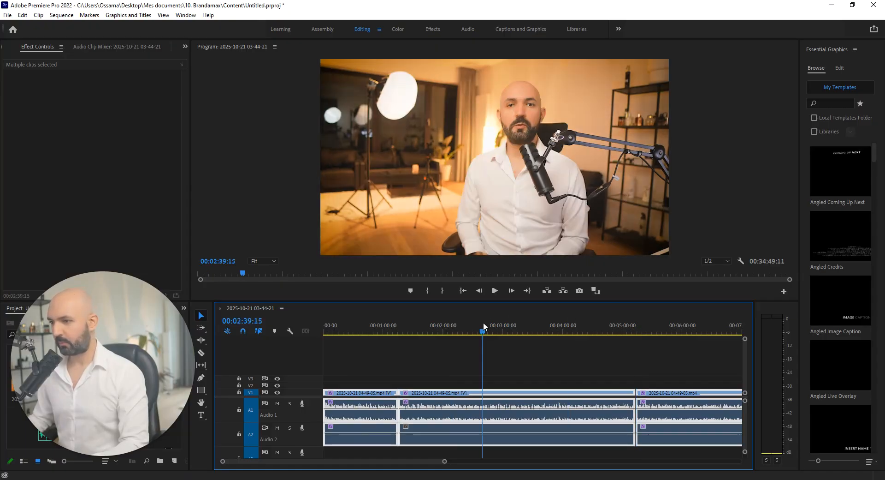
pyautogui.click(526, 327)
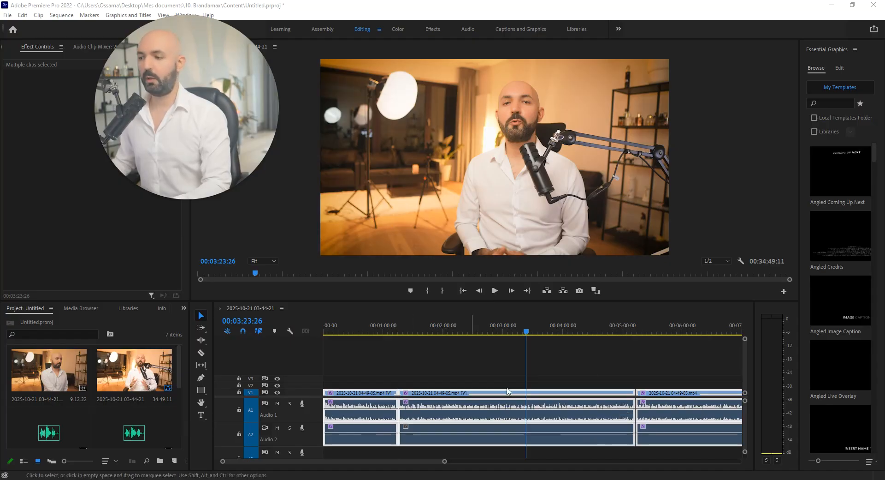
pyautogui.click(471, 329)
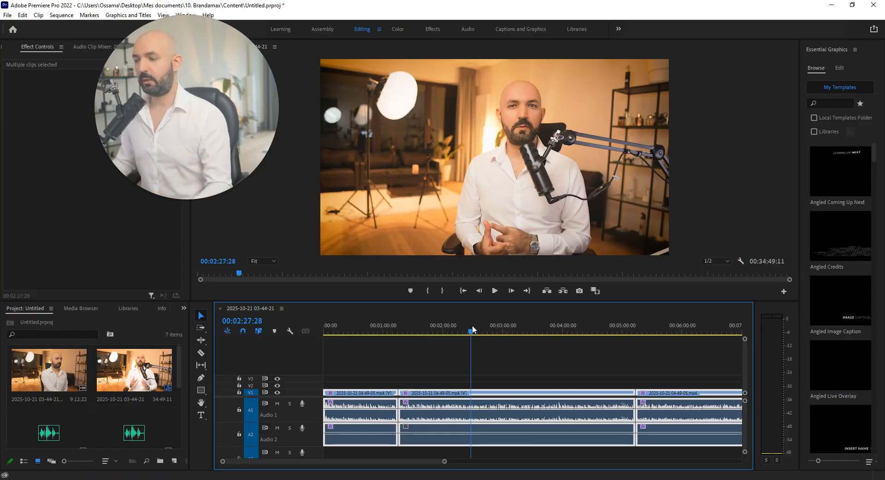
# Look through the CCP ANIMATIONS 2.0 presets in the Effects workspace, starting from BLUR (IN)
pyautogui.click(206, 199)
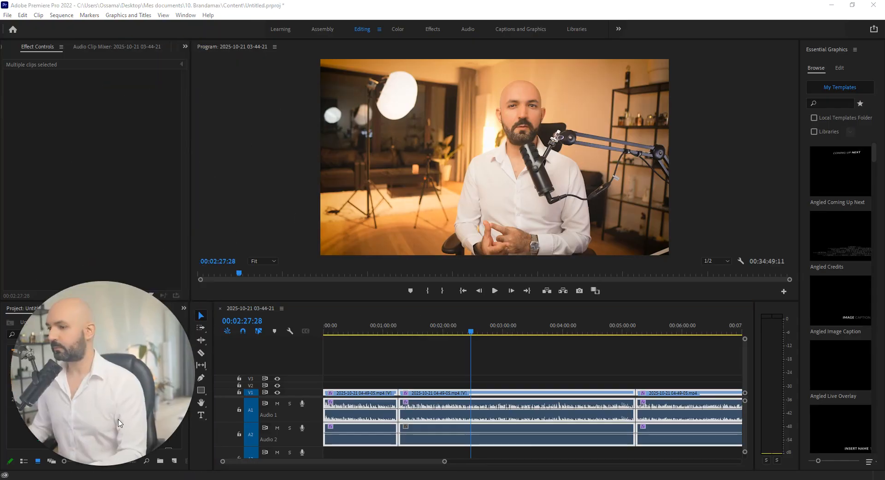
pyautogui.click(438, 30)
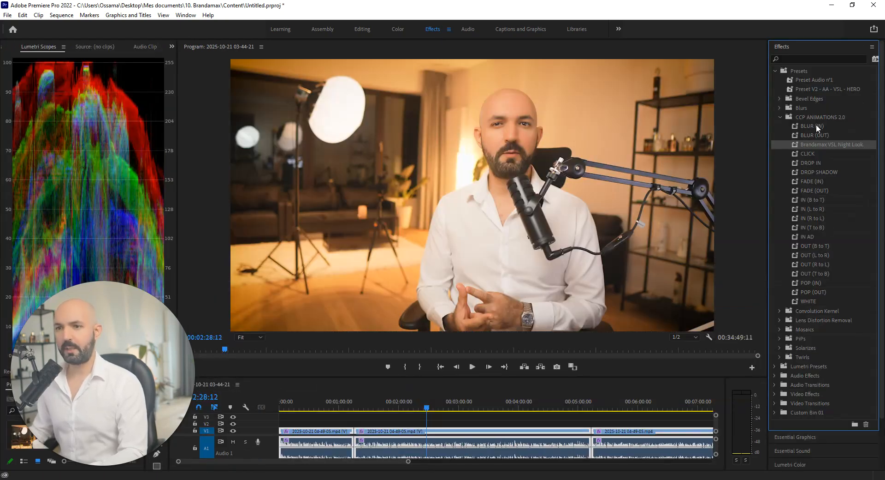
pyautogui.click(815, 125)
pyautogui.scroll(-2, 814, 125)
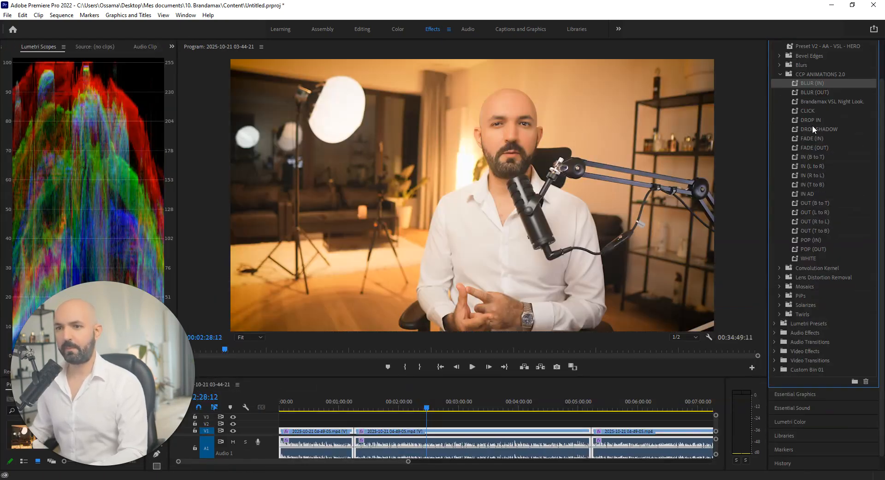
# Play the opening of the sequence briefly and return the playhead to the start
pyautogui.click(440, 366)
pyautogui.click(472, 366)
pyautogui.click(473, 366)
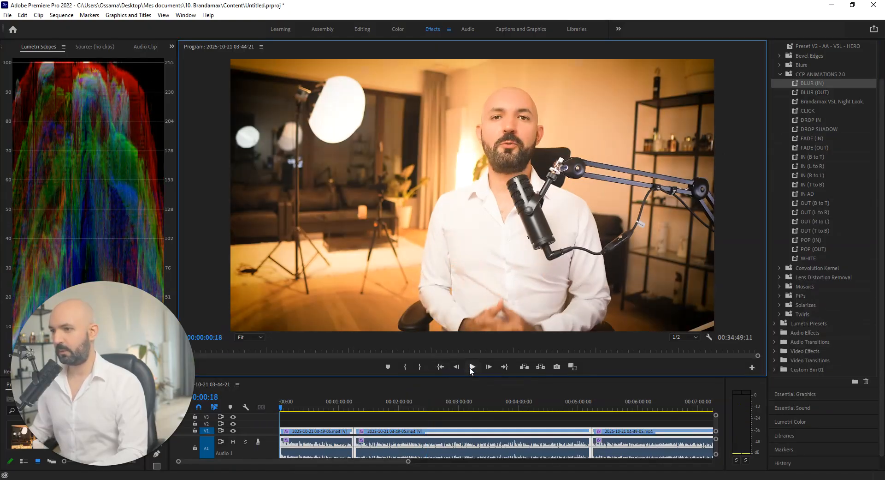
pyautogui.click(441, 367)
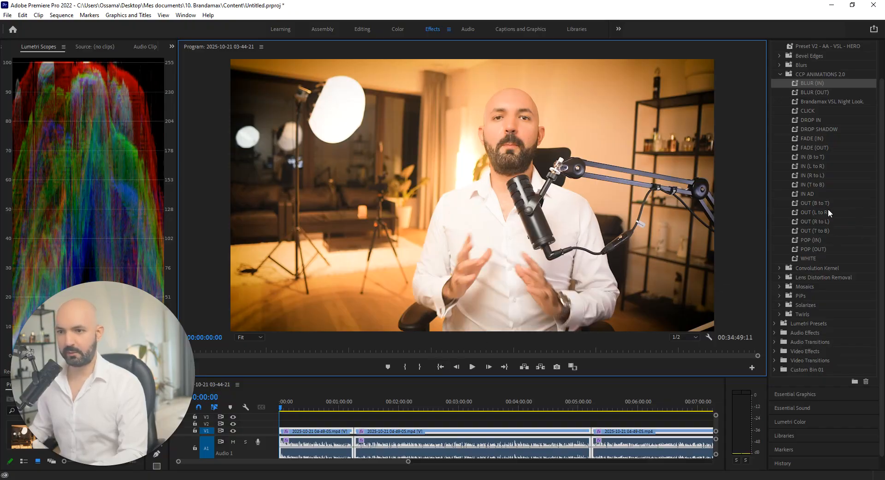
# Apply the POP (IN) preset from CCP ANIMATIONS 2.0 to all selected clips and switch to the Editing workspace
pyautogui.moveTo(815, 240); pyautogui.dragTo(294, 430)
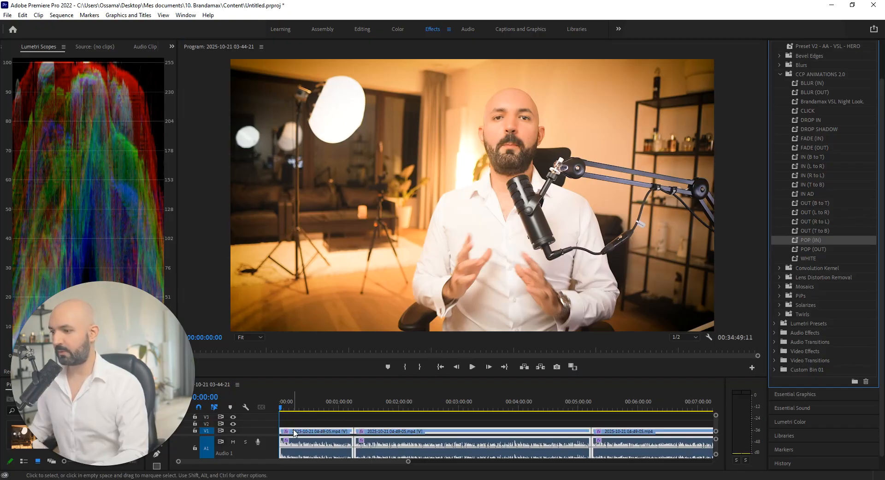
pyautogui.click(441, 366)
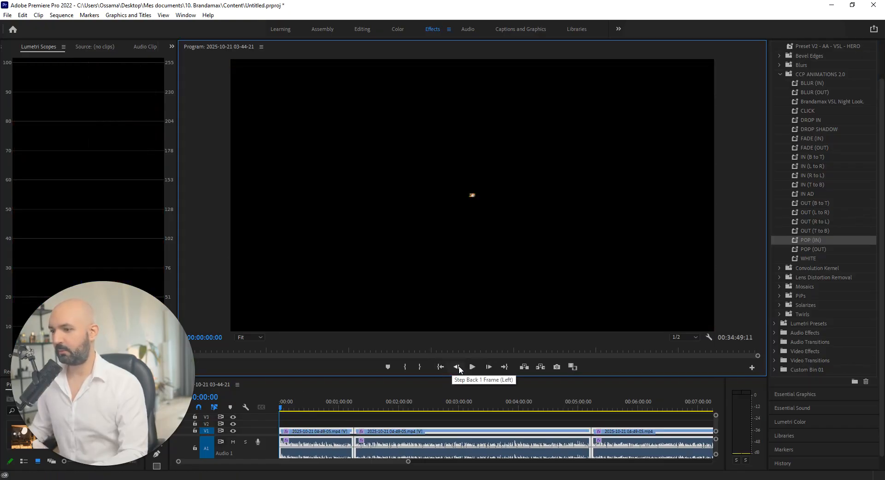
pyautogui.click(361, 30)
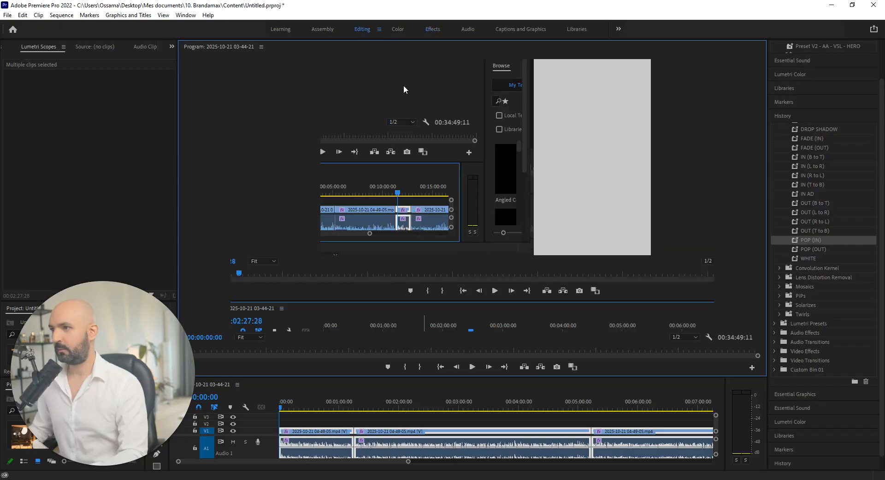
# Play the sequence's opening twice to check the pop-in animation, and show more of the sequence in the timeline
pyautogui.click(495, 290)
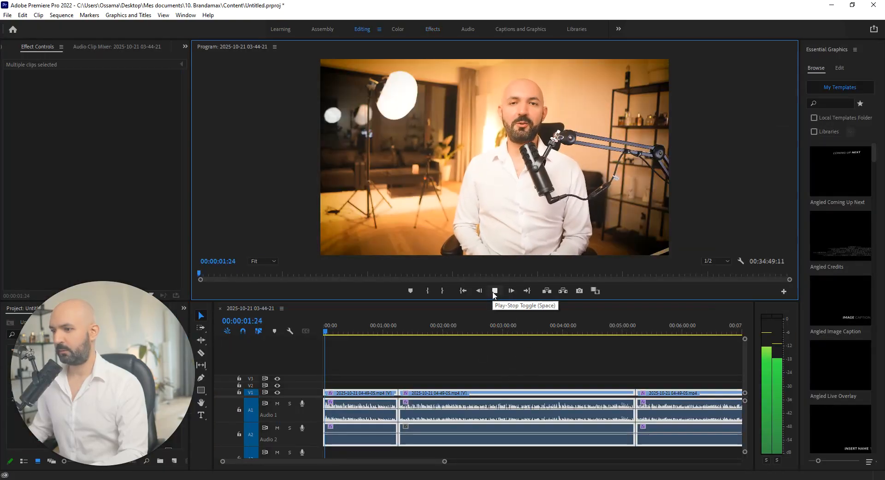
pyautogui.click(493, 291)
pyautogui.click(463, 290)
pyautogui.click(496, 290)
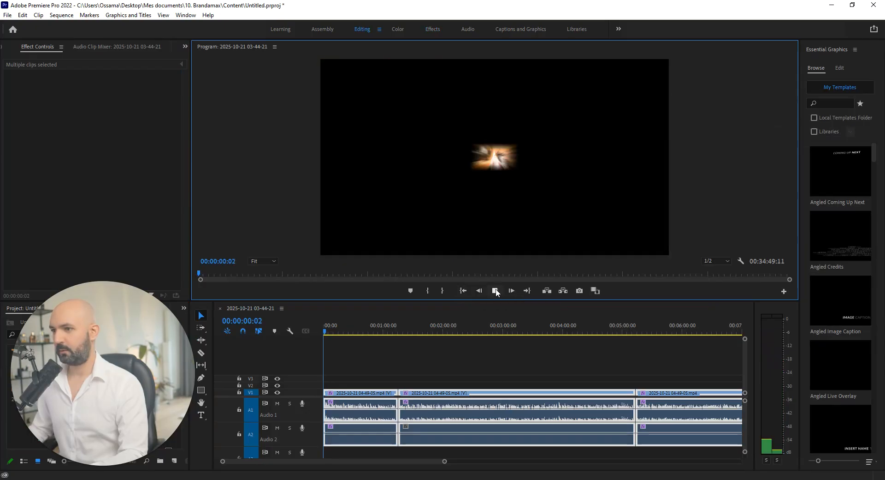
pyautogui.click(495, 290)
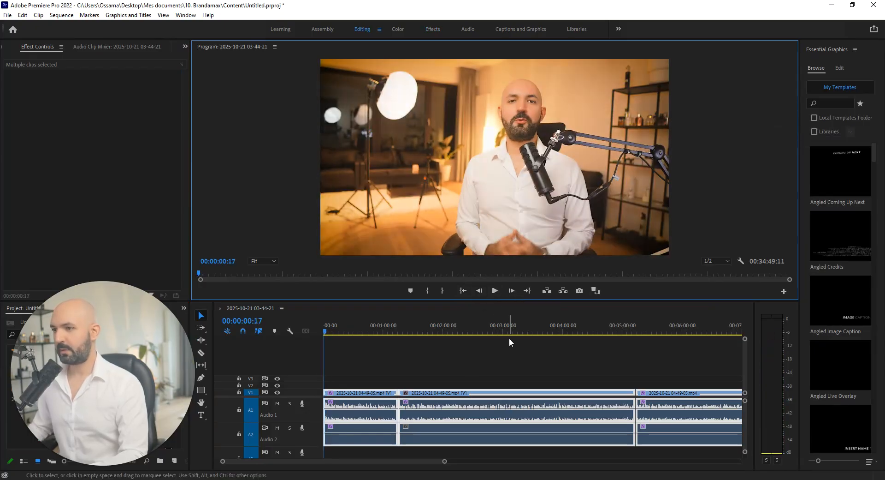
pyautogui.moveTo(445, 461); pyautogui.dragTo(613, 460)
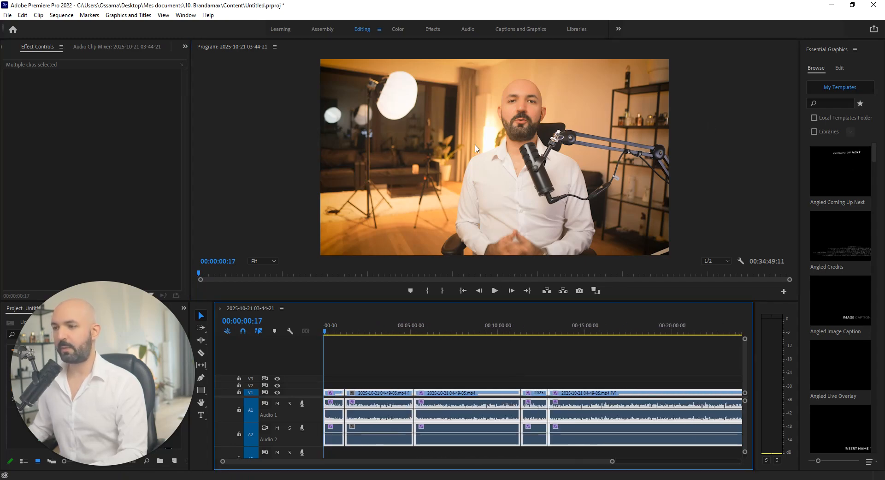
# In the Effects workspace, deselect all clips and apply the POP (IN) preset to only the sequence's first clip
pyautogui.click(450, 30)
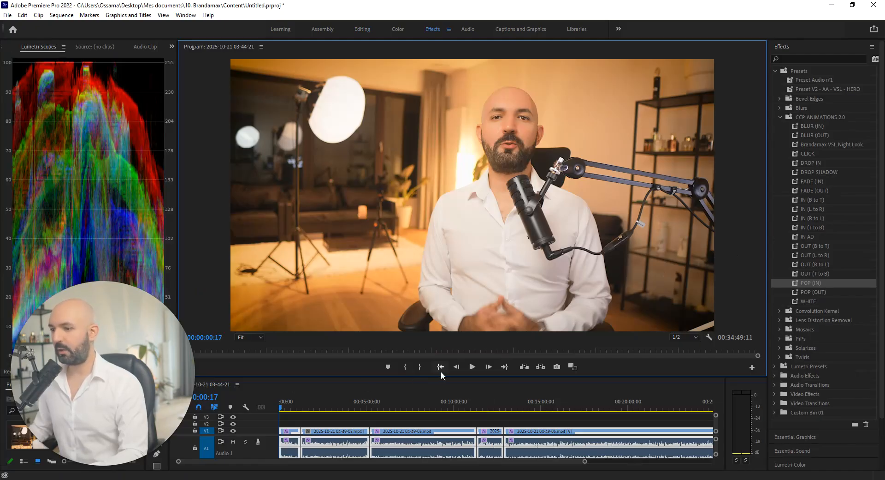
pyautogui.click(441, 368)
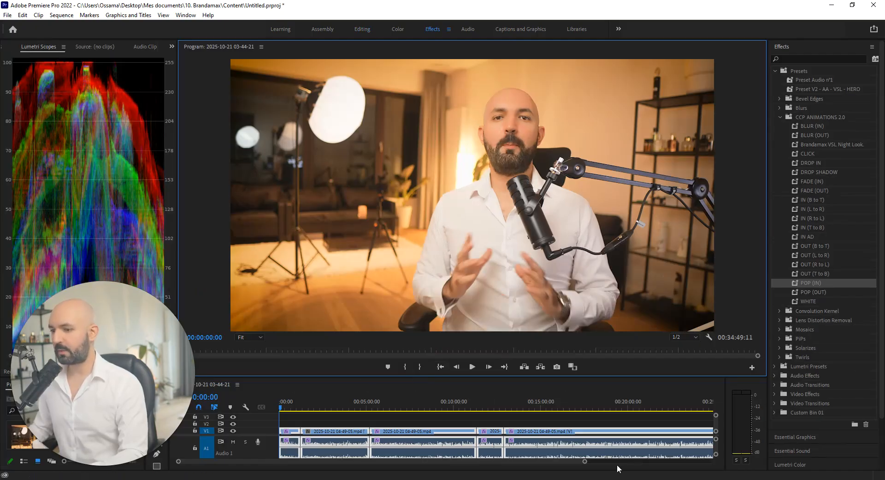
pyautogui.moveTo(585, 460); pyautogui.dragTo(270, 469)
pyautogui.moveTo(190, 461); pyautogui.dragTo(618, 461)
pyautogui.moveTo(806, 285); pyautogui.dragTo(303, 431)
pyautogui.rightClick(327, 431)
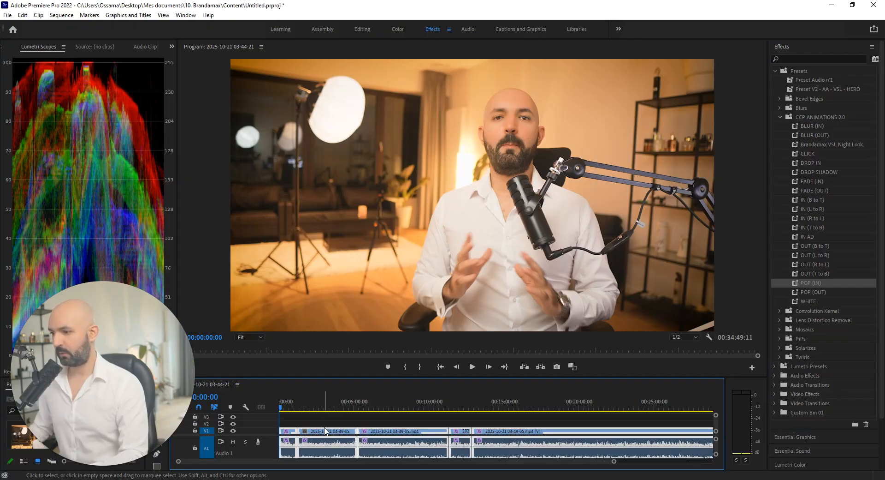
pyautogui.click(355, 179)
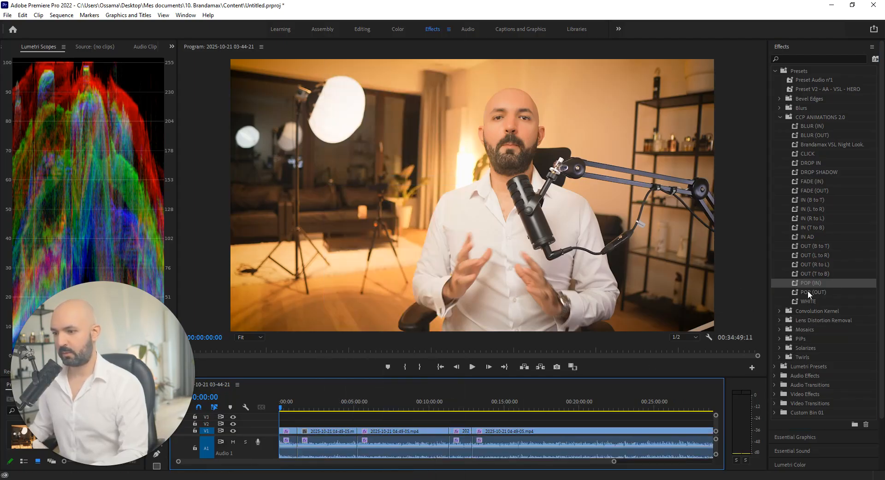
pyautogui.moveTo(806, 286); pyautogui.dragTo(288, 431)
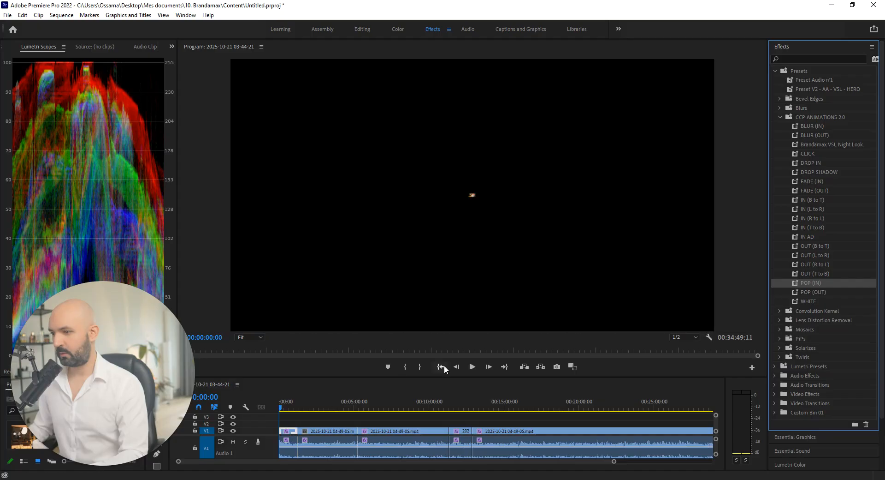
# Show the first clip's effect settings in the Editing workspace and play its pop-in opening up to 00:00:00:29
pyautogui.click(363, 30)
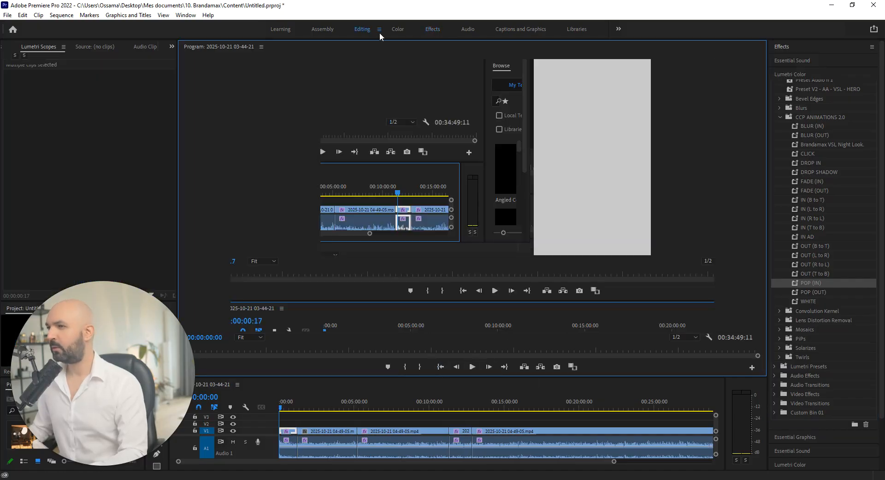
pyautogui.moveTo(640, 461); pyautogui.dragTo(707, 455)
pyautogui.click(493, 147)
pyautogui.click(492, 156)
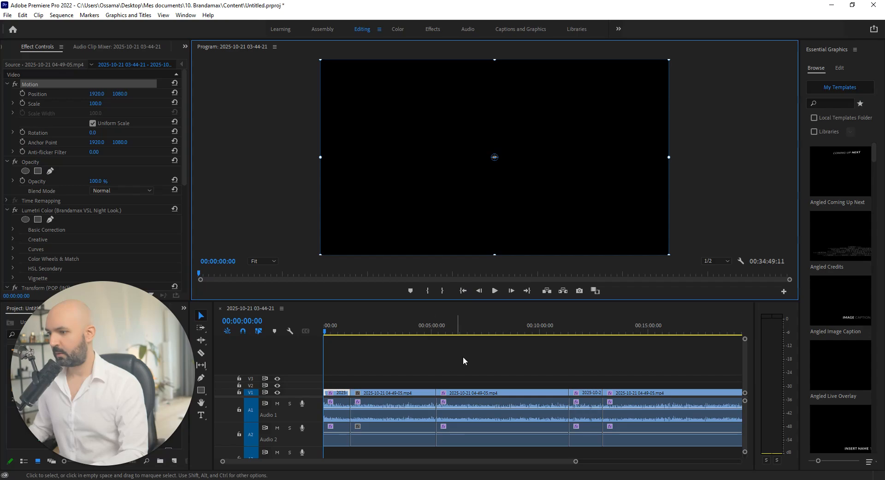
pyautogui.click(493, 292)
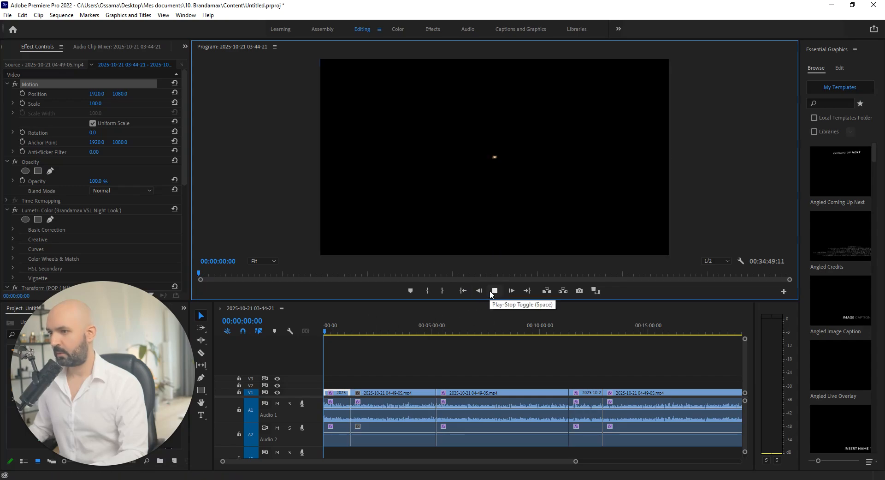
pyautogui.click(492, 291)
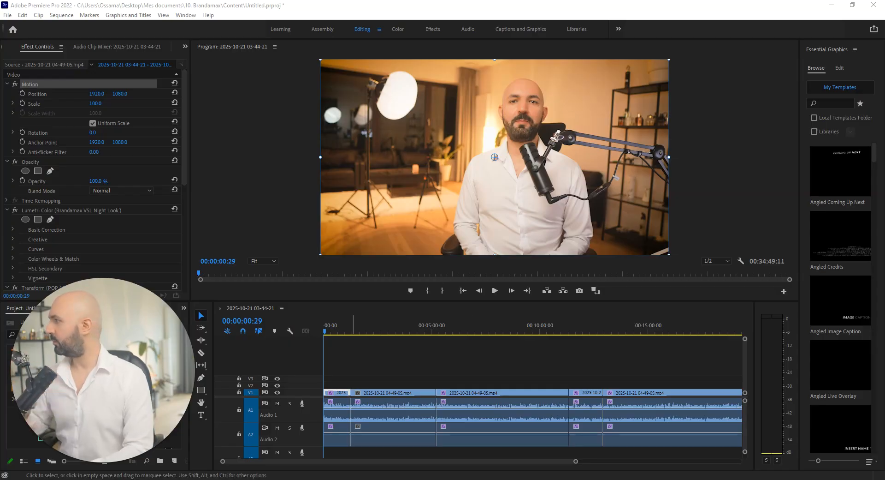
# Switch to the browser to view the podcast video on YouTube, and view the Audio workspace before returning to Editing
pyautogui.moveTo(451, 0); pyautogui.dragTo(461, 0)
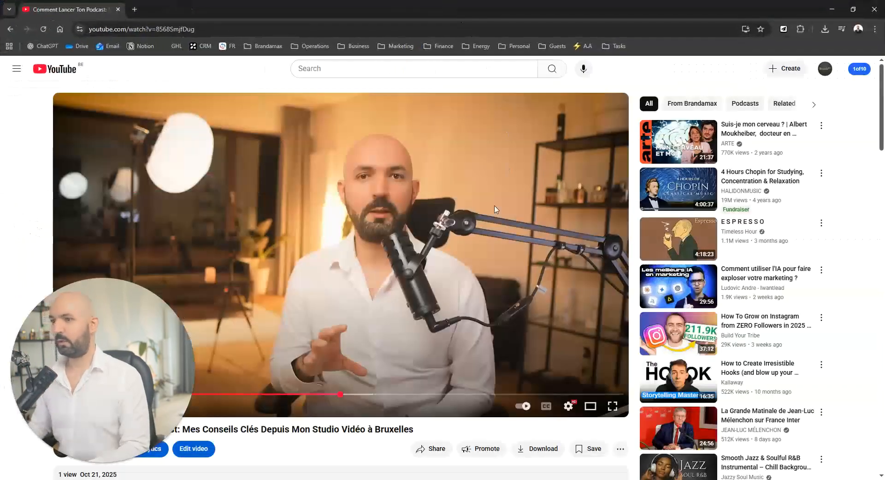
pyautogui.moveTo(526, 4); pyautogui.dragTo(526, 0)
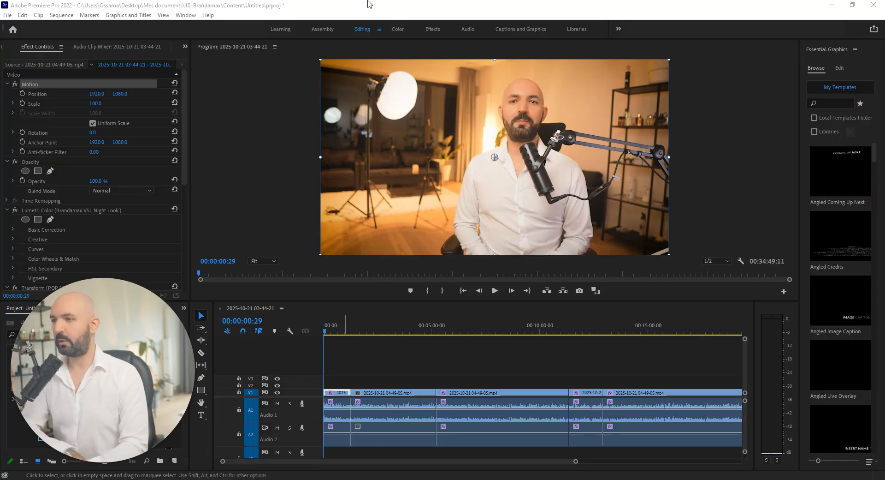
pyautogui.click(466, 28)
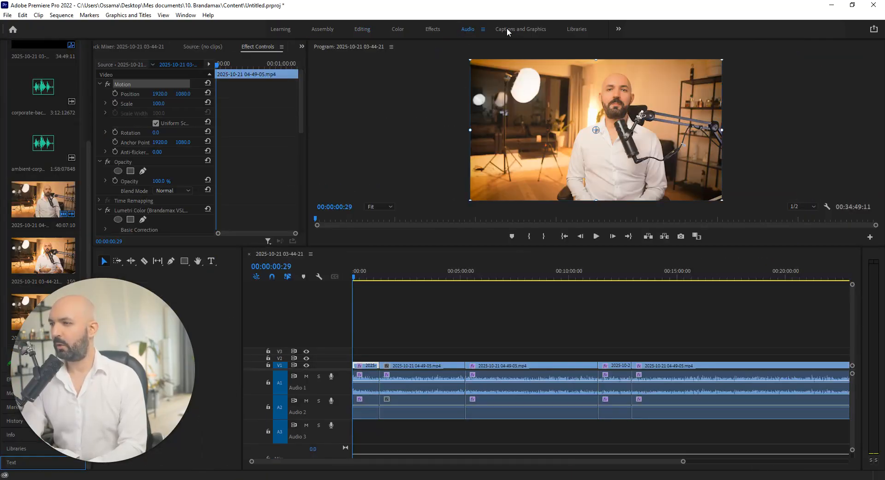
pyautogui.click(369, 30)
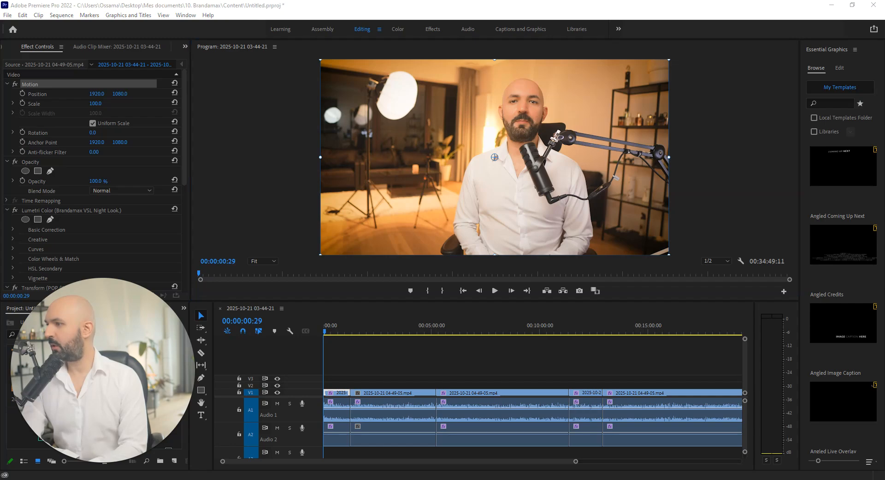
# Try a Scale of 200 on the first clip and restore the Scale to 100
pyautogui.click(96, 92)
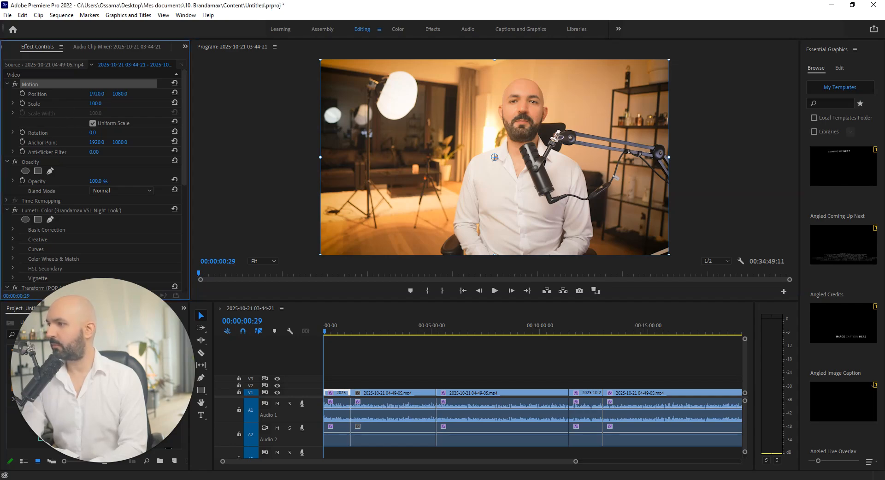
pyautogui.click(95, 106)
pyautogui.click(96, 103)
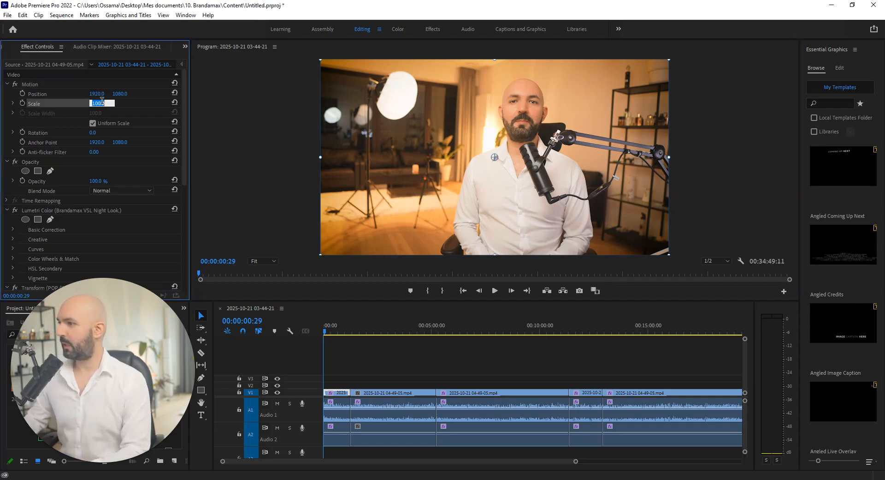
pyautogui.write('120.0')
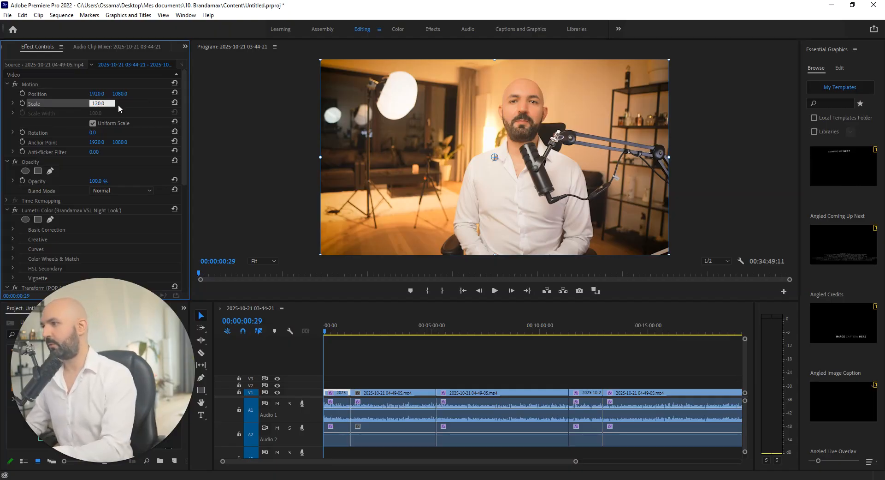
pyautogui.write('200')
pyautogui.press('Return')
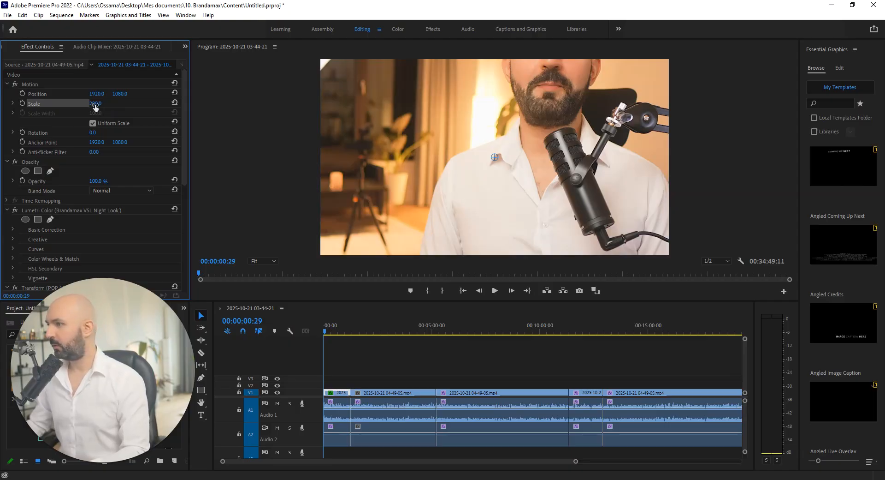
pyautogui.write('100')
pyautogui.press('Return')
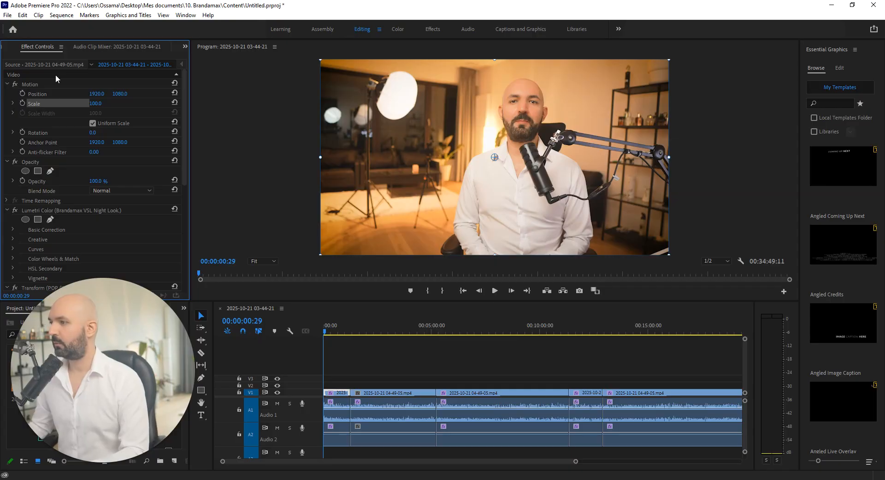
# Try a vertical Position of 1200 on the first clip and undo the change
pyautogui.click(120, 94)
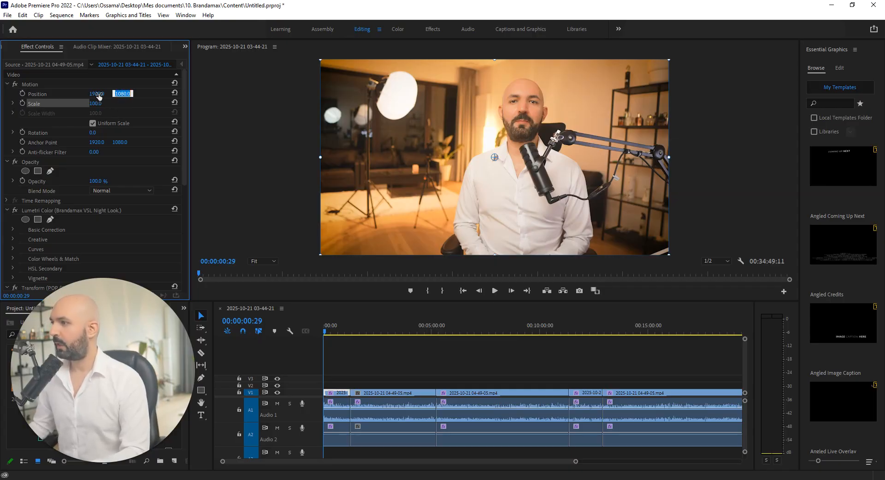
pyautogui.click(126, 94)
pyautogui.press('BackSpace')
pyautogui.press('BackSpace')
pyautogui.write('2')
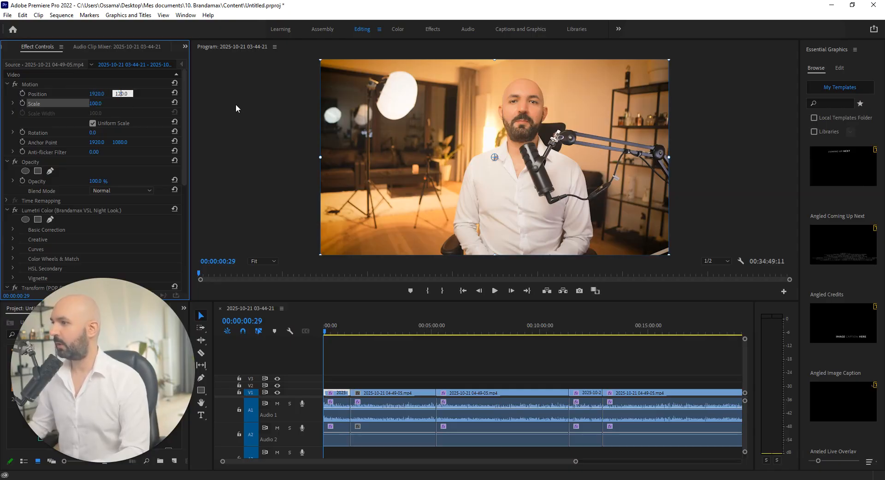
pyautogui.write('0')
pyautogui.press('Return')
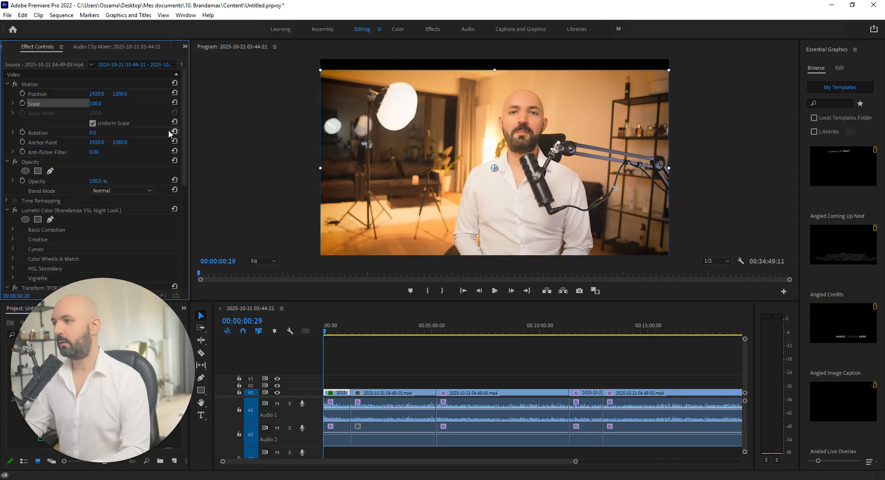
pyautogui.click(123, 93)
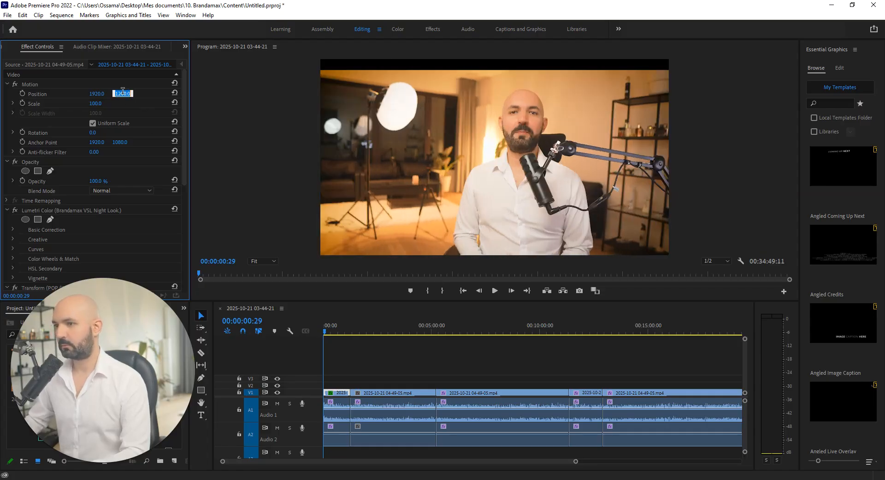
pyautogui.click(232, 151)
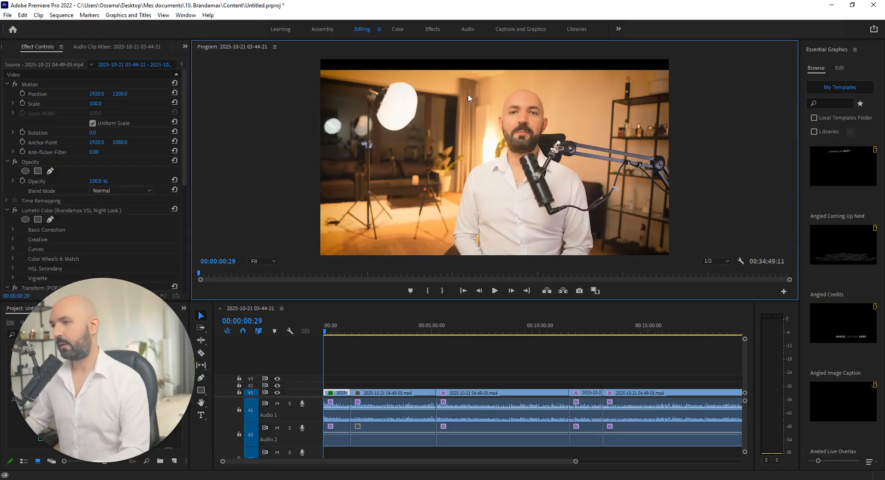
pyautogui.hotkey('ctrl', 'z')
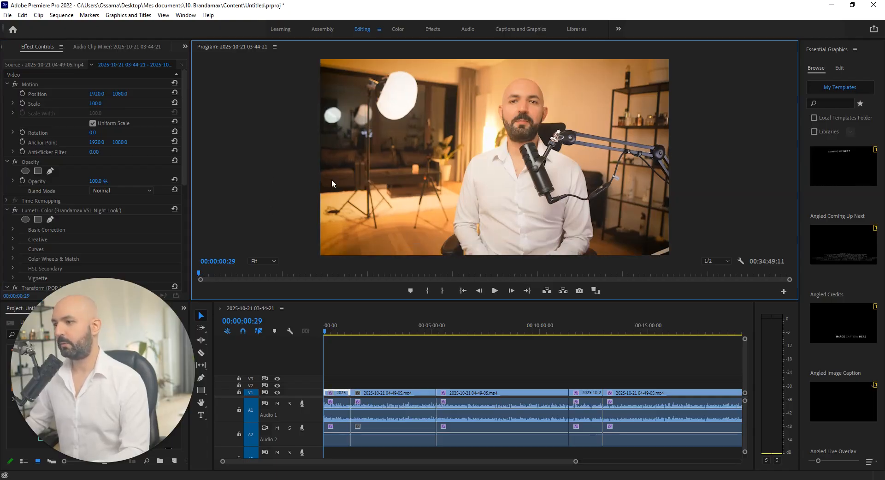
# Try a horizontal Position of 1620 on the first clip and undo the change
pyautogui.click(99, 93)
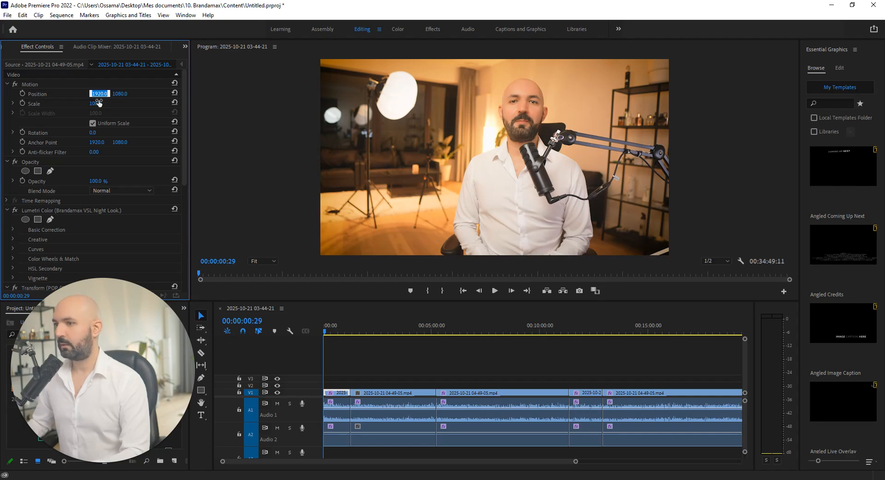
pyautogui.click(101, 92)
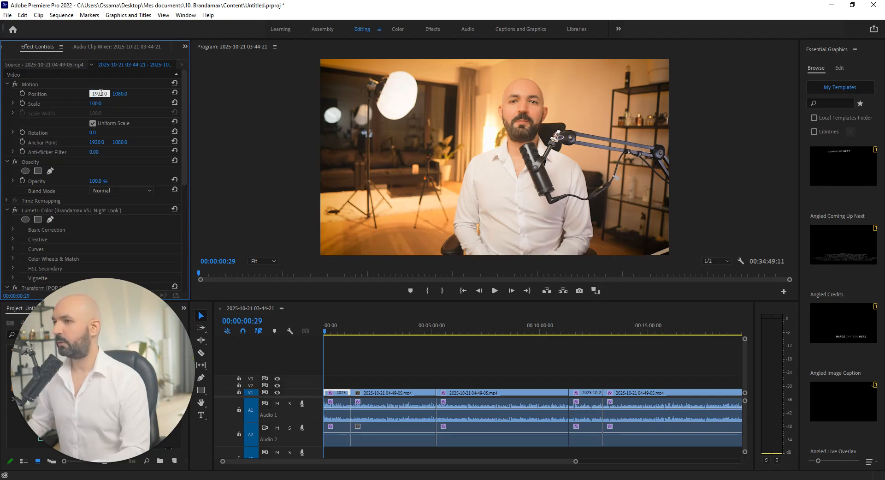
pyautogui.press('BackSpace')
pyautogui.write('6')
pyautogui.press('Return')
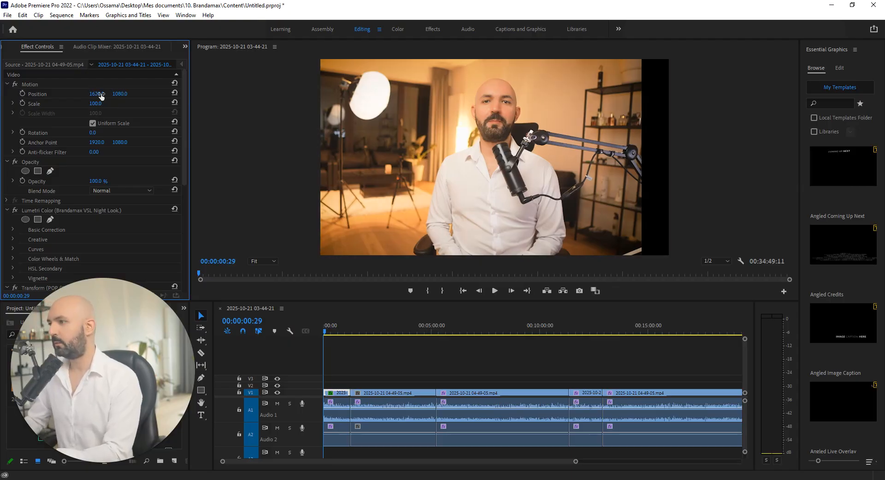
pyautogui.hotkey('ctrl', 'z')
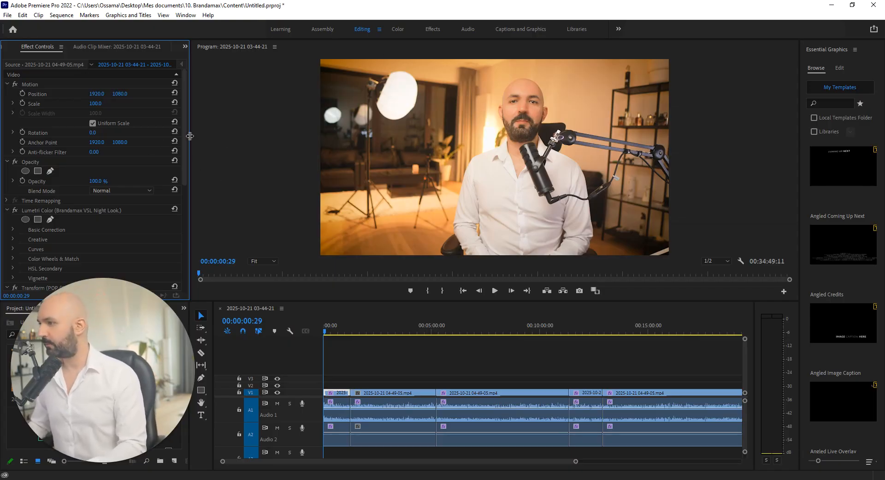
# View the Effects workspace with its list of presets, and return to the Editing workspace
pyautogui.moveTo(185, 137); pyautogui.dragTo(201, 75)
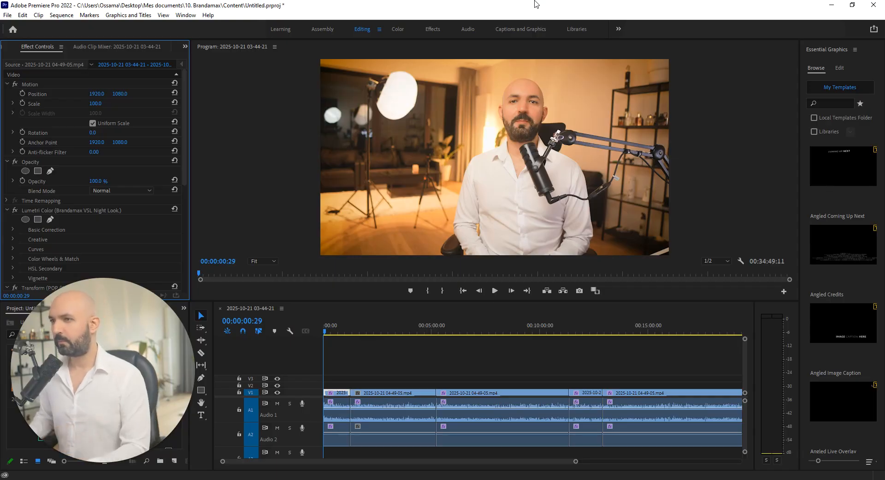
pyautogui.click(437, 31)
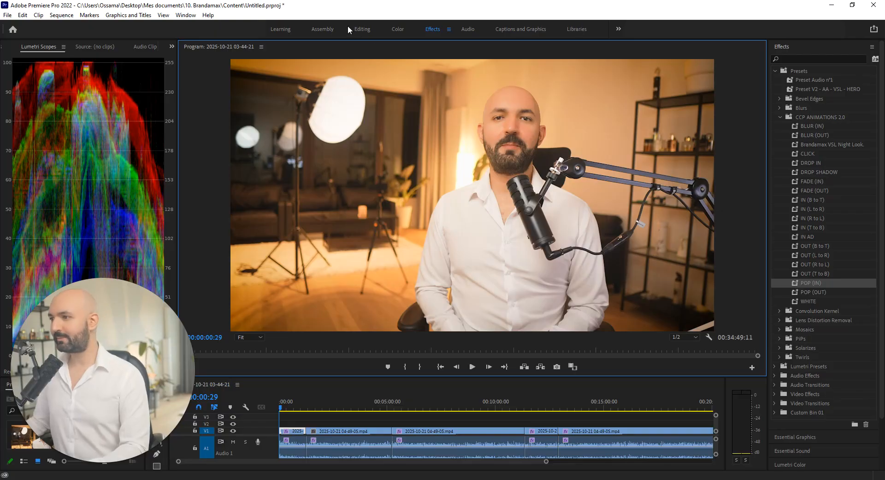
pyautogui.click(362, 30)
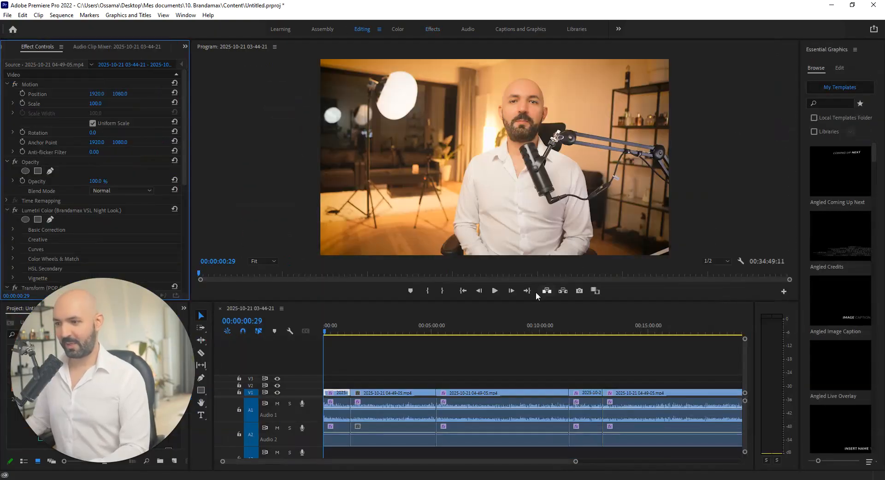
# Preview the sequence at 00:08:20:15 and 00:13:49:27, and show its whole length in the timeline
pyautogui.moveTo(527, 329); pyautogui.dragTo(504, 329)
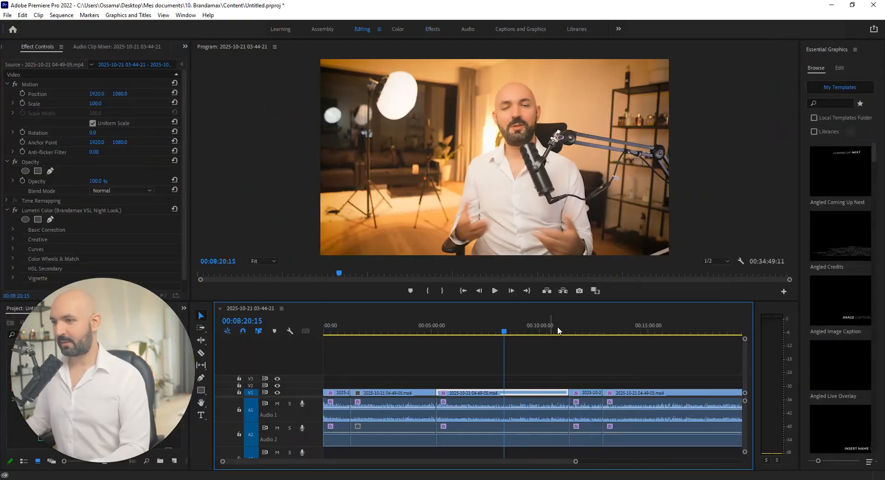
pyautogui.click(622, 328)
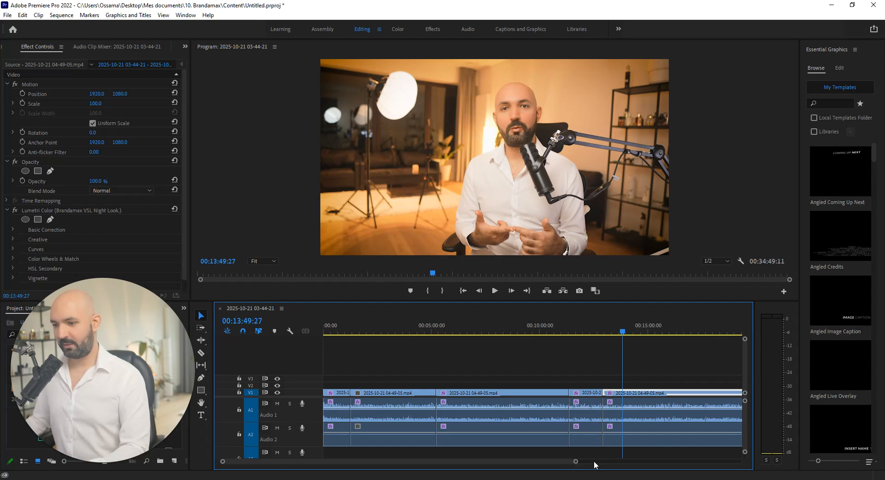
pyautogui.moveTo(575, 461); pyautogui.dragTo(715, 467)
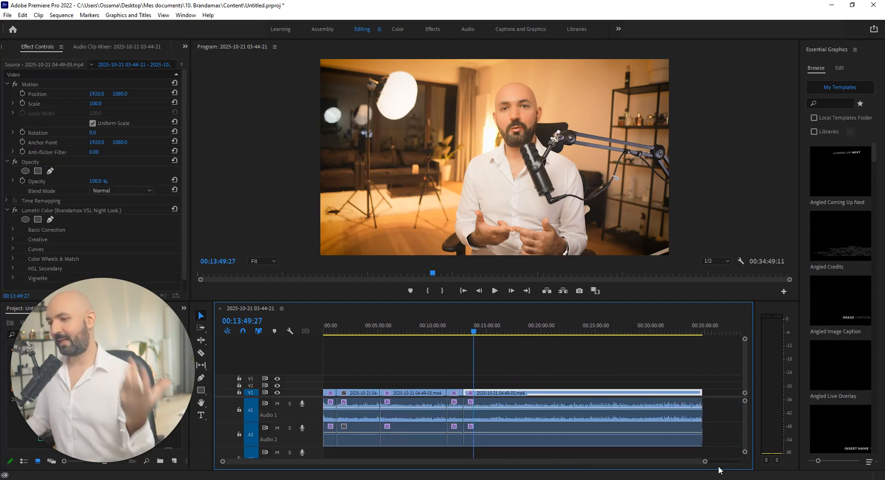